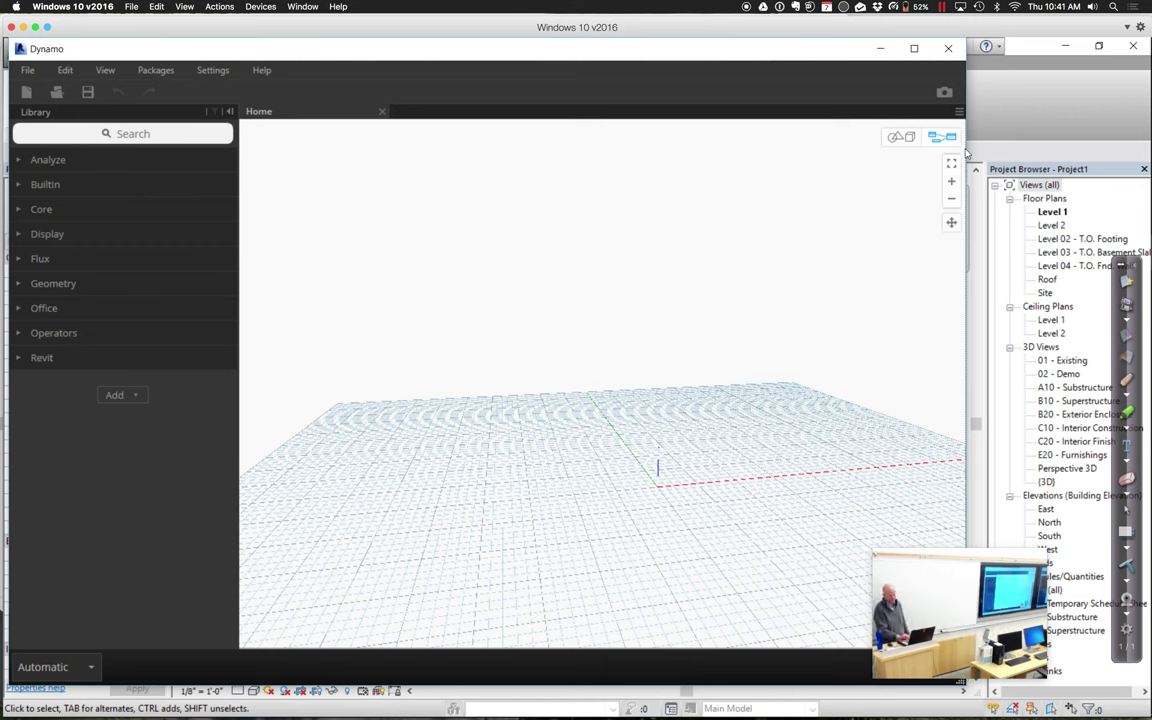
Step: Switch to background 3D preview navigation and return to the node graph
{"action": "left_click", "coordinate": [899, 139]}
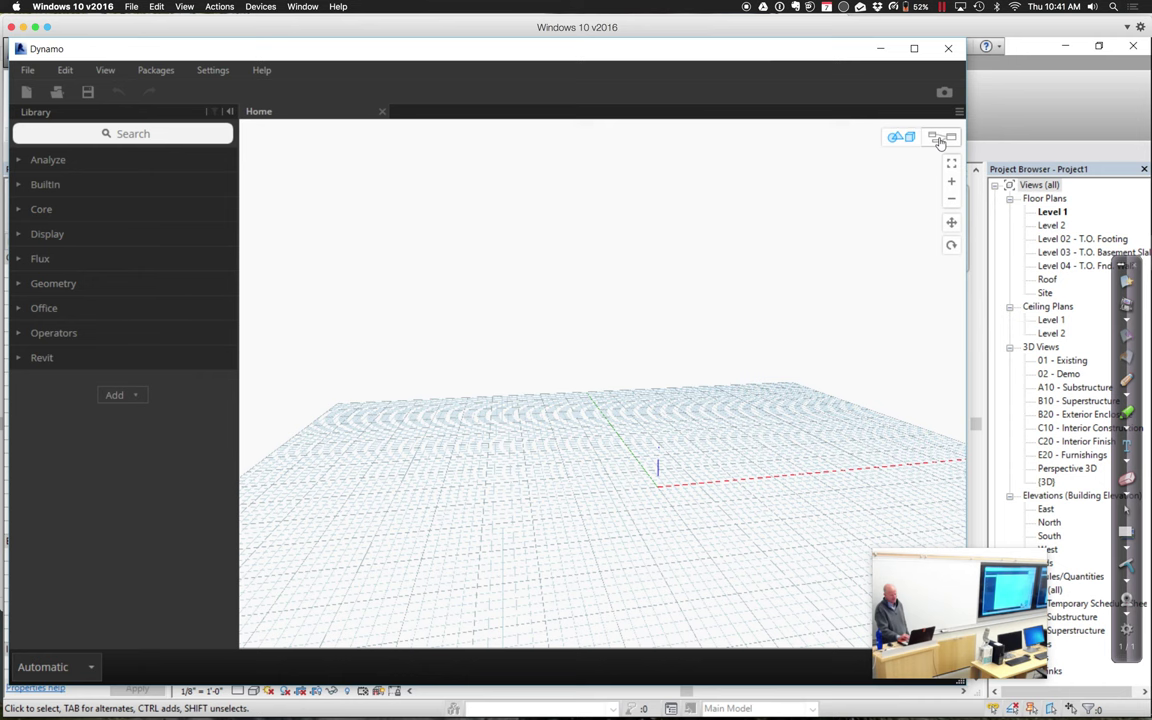
{"action": "left_click", "coordinate": [940, 139]}
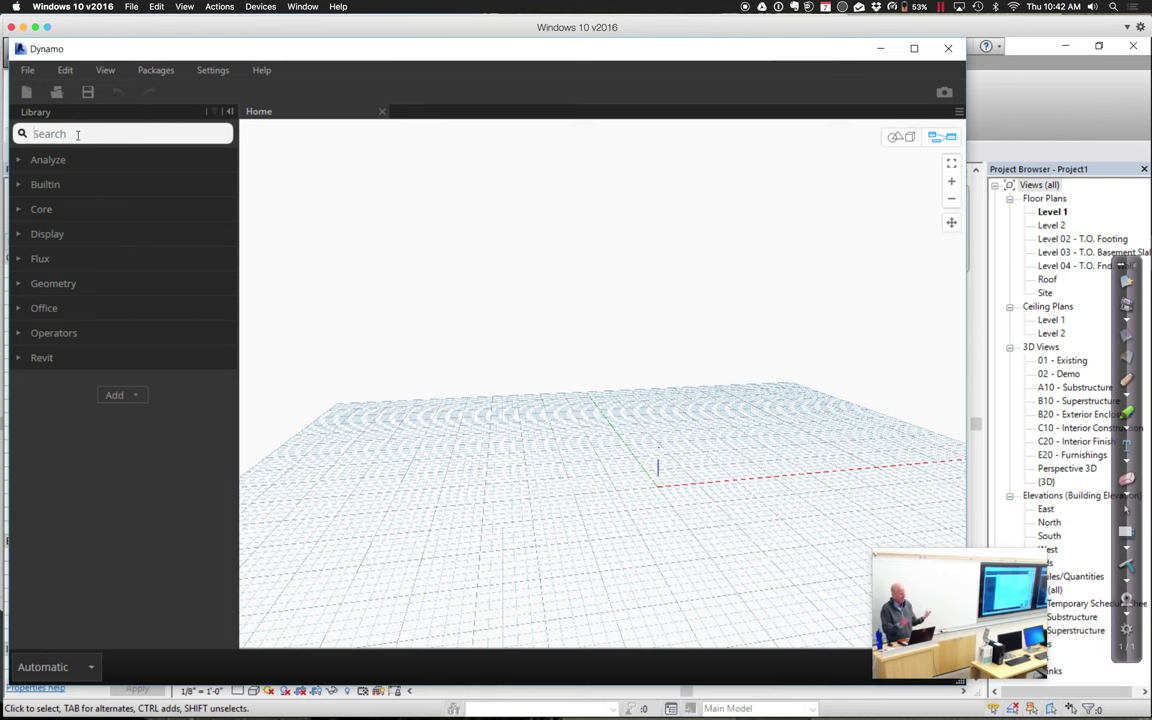
Step: Search the node library for "poin", add a Point.ByCoordinates node and place it above the preview grid
{"action": "left_click", "coordinate": [77, 134]}
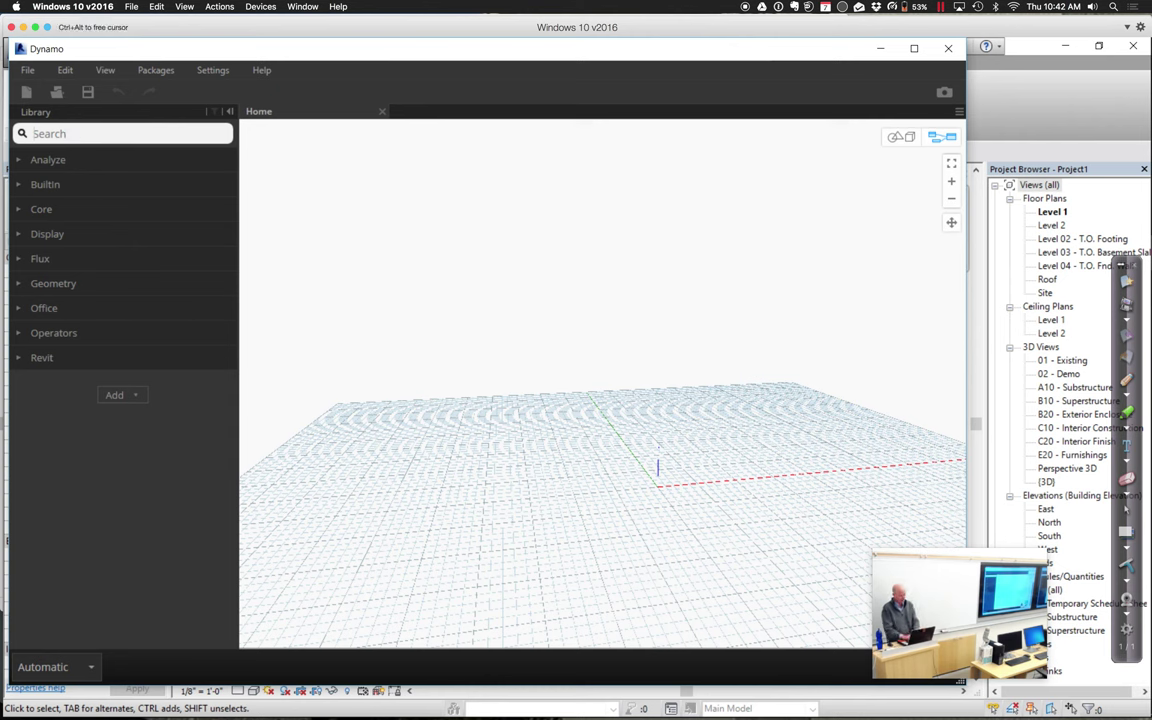
{"action": "type", "text": "poin"}
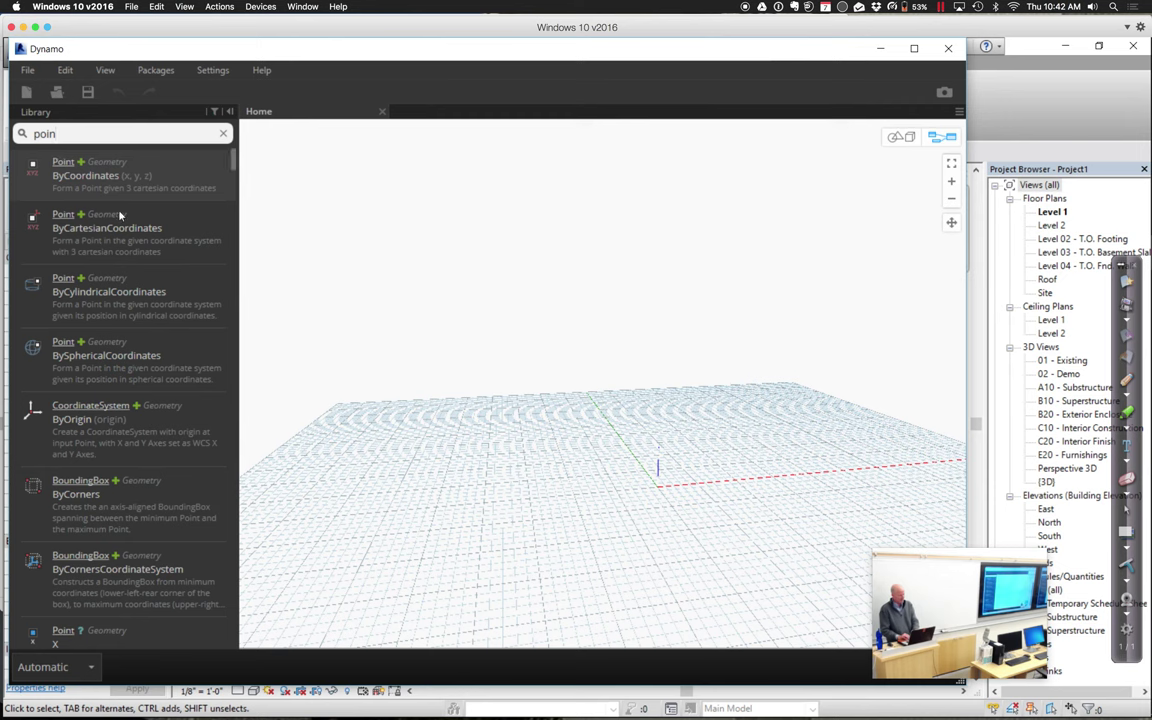
{"action": "mouse_move", "coordinate": [124, 233]}
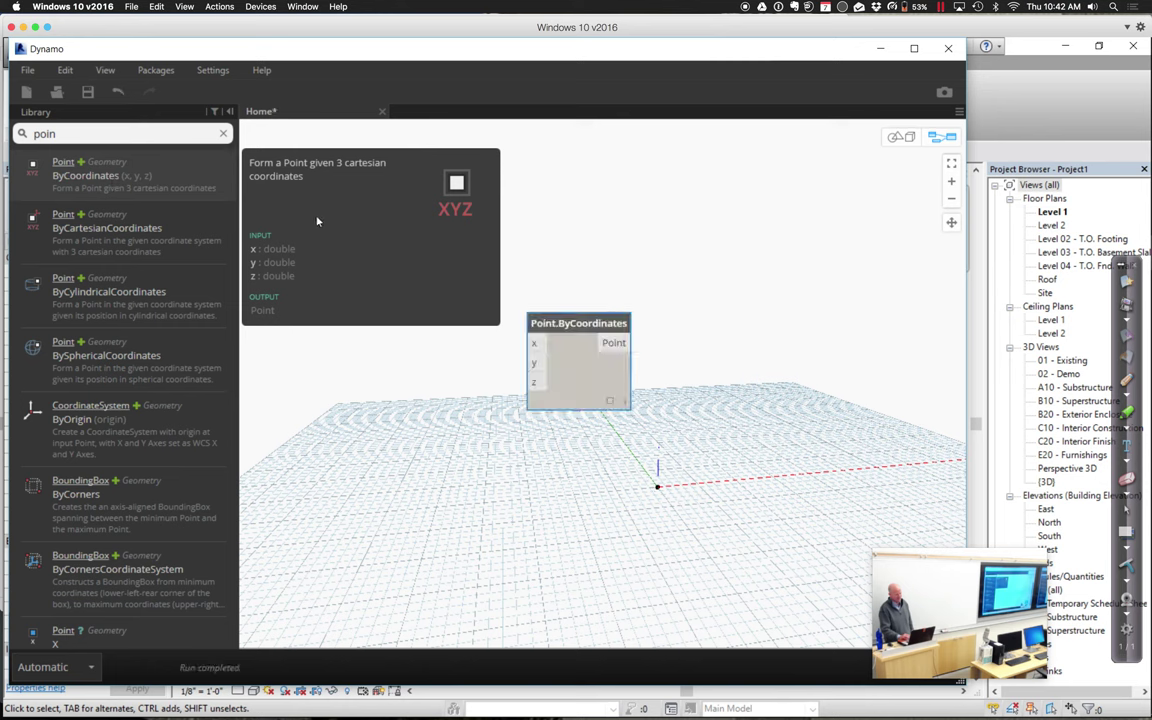
{"action": "left_click_drag", "start_coordinate": [580, 326], "coordinate": [631, 262]}
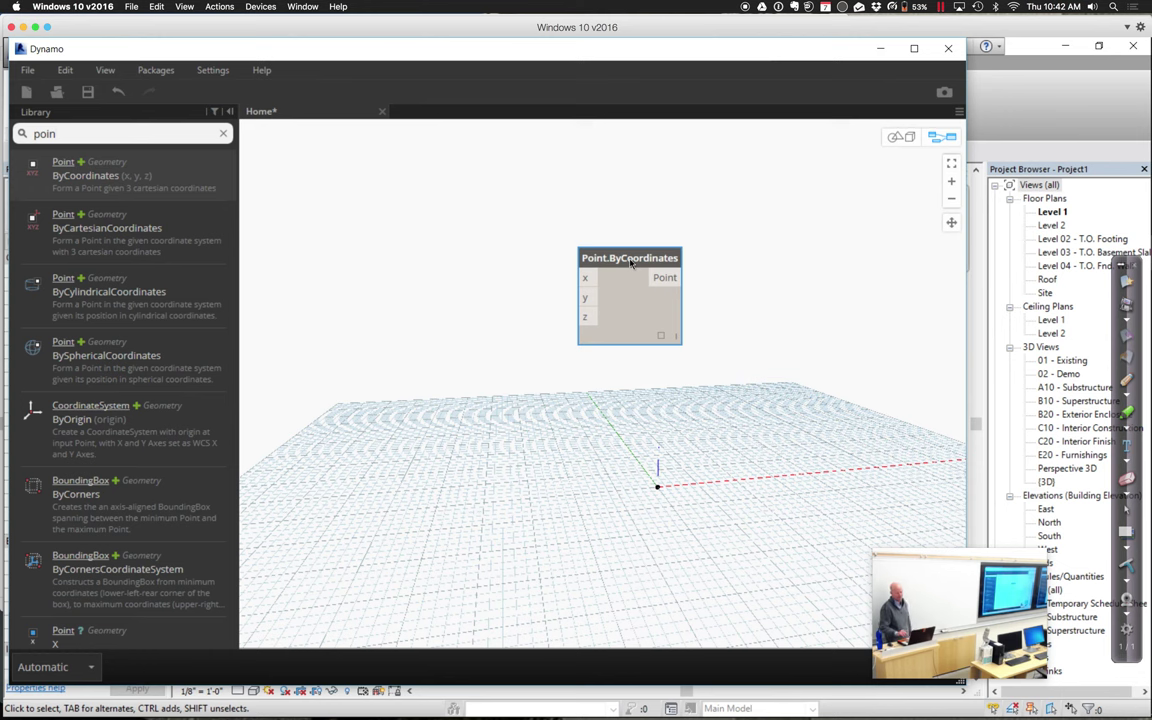
Step: Toggle between geometry navigation and graph editing with the Point.ByCoordinates node in place, ending in graph editing
{"action": "left_click", "coordinate": [897, 138]}
{"action": "left_click", "coordinate": [898, 139]}
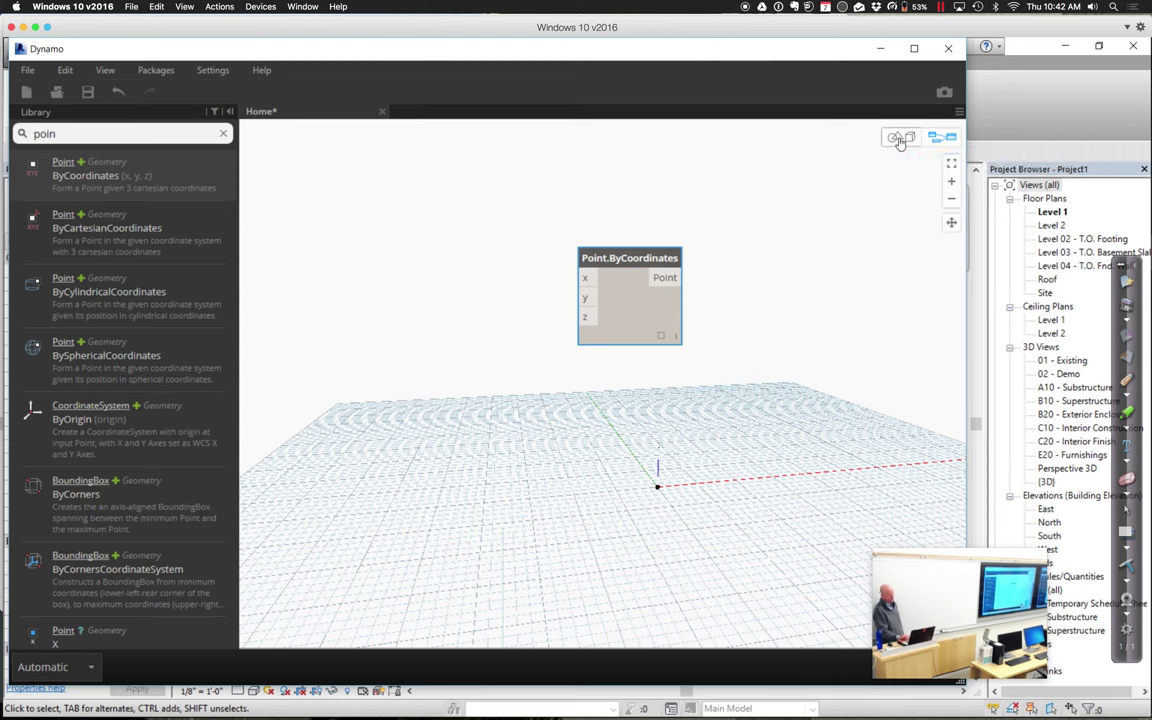
{"action": "left_click", "coordinate": [898, 139]}
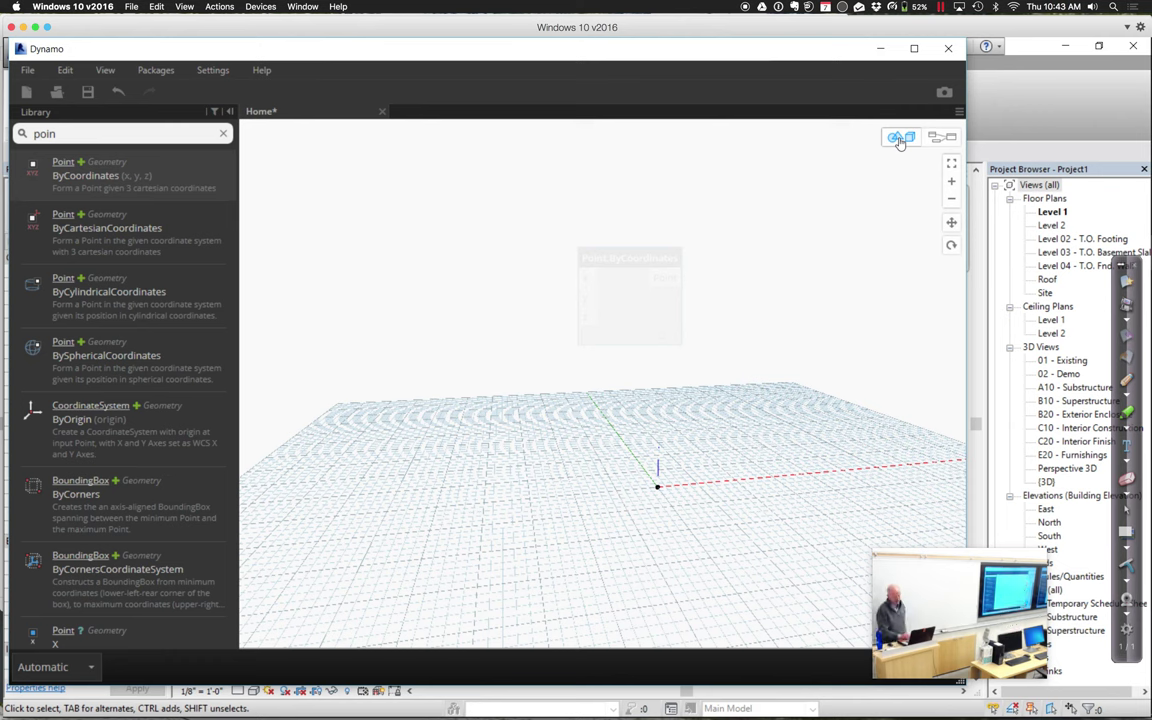
{"action": "left_click", "coordinate": [899, 139]}
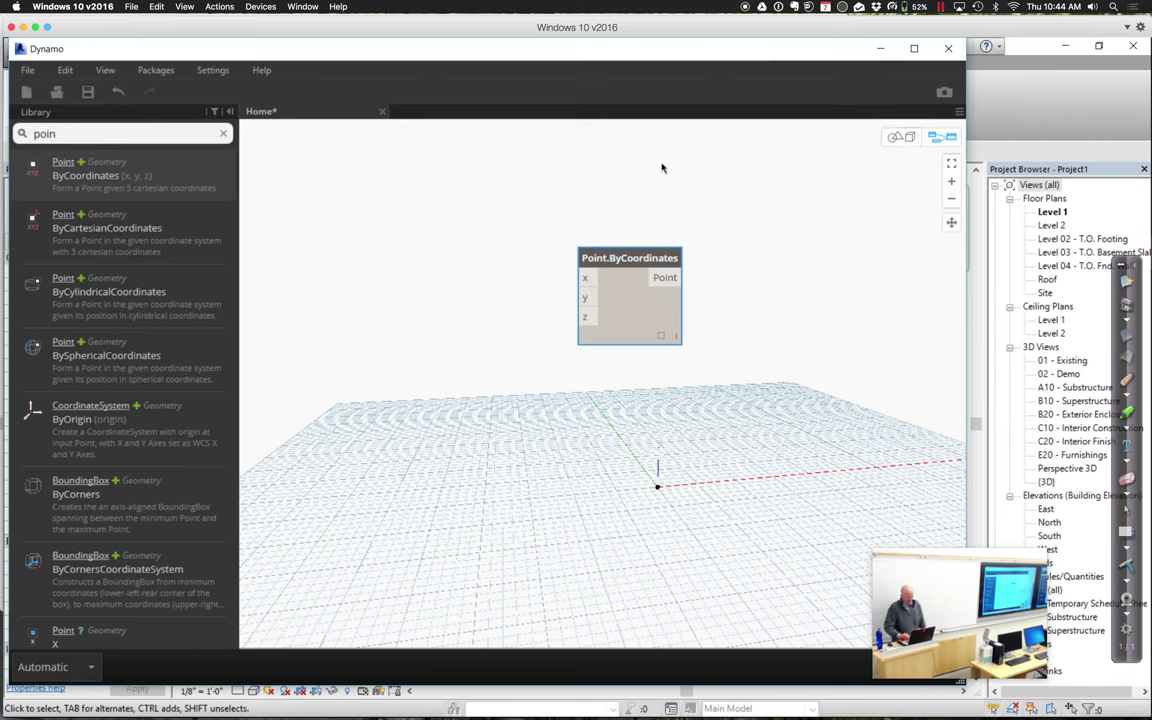
Step: Set the graph's run mode to Manual
{"action": "left_click", "coordinate": [93, 668]}
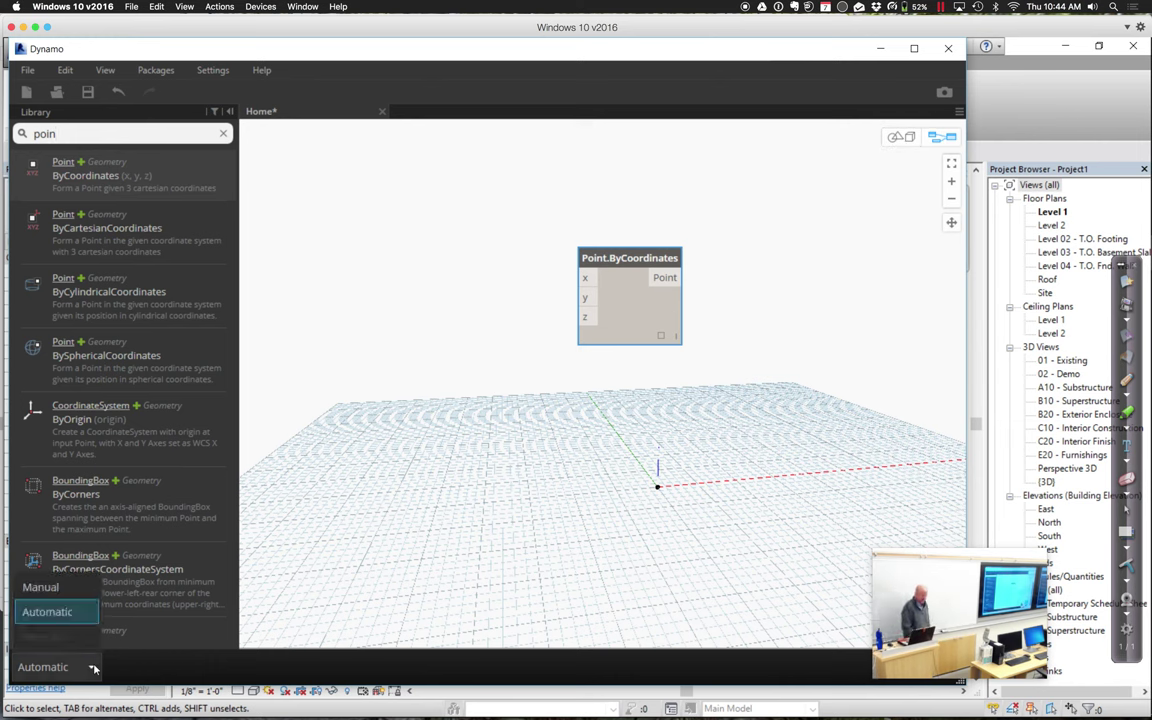
{"action": "left_click", "coordinate": [45, 587]}
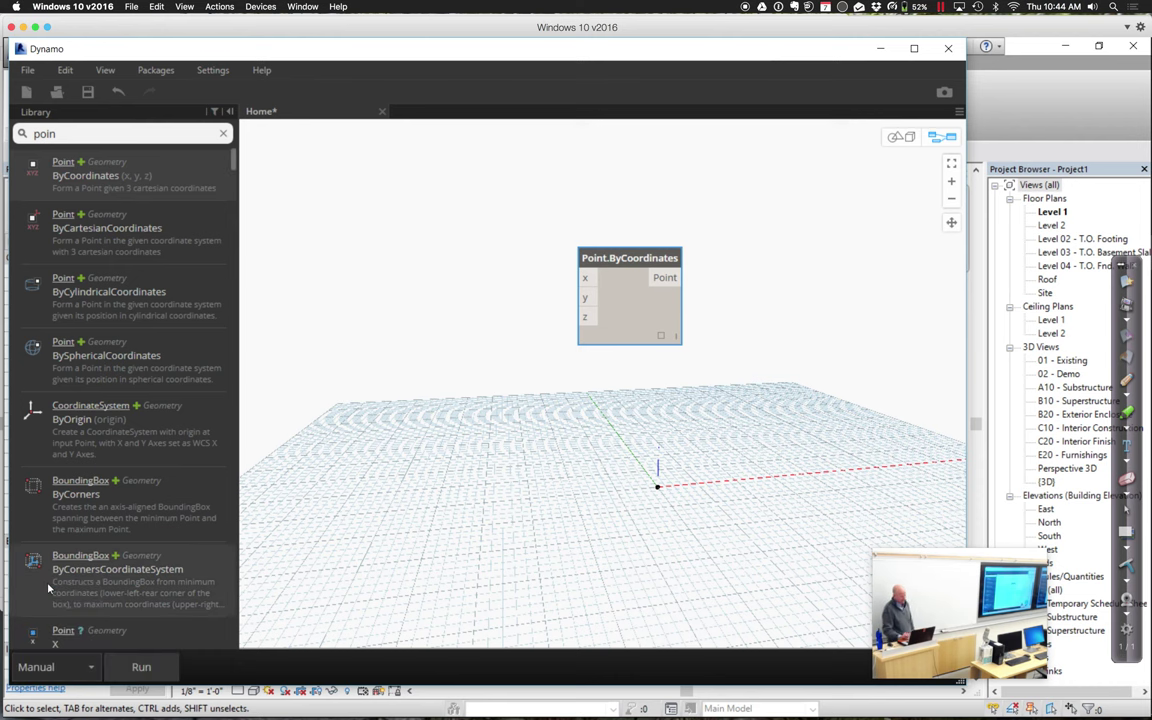
{"action": "mouse_move", "coordinate": [47, 588]}
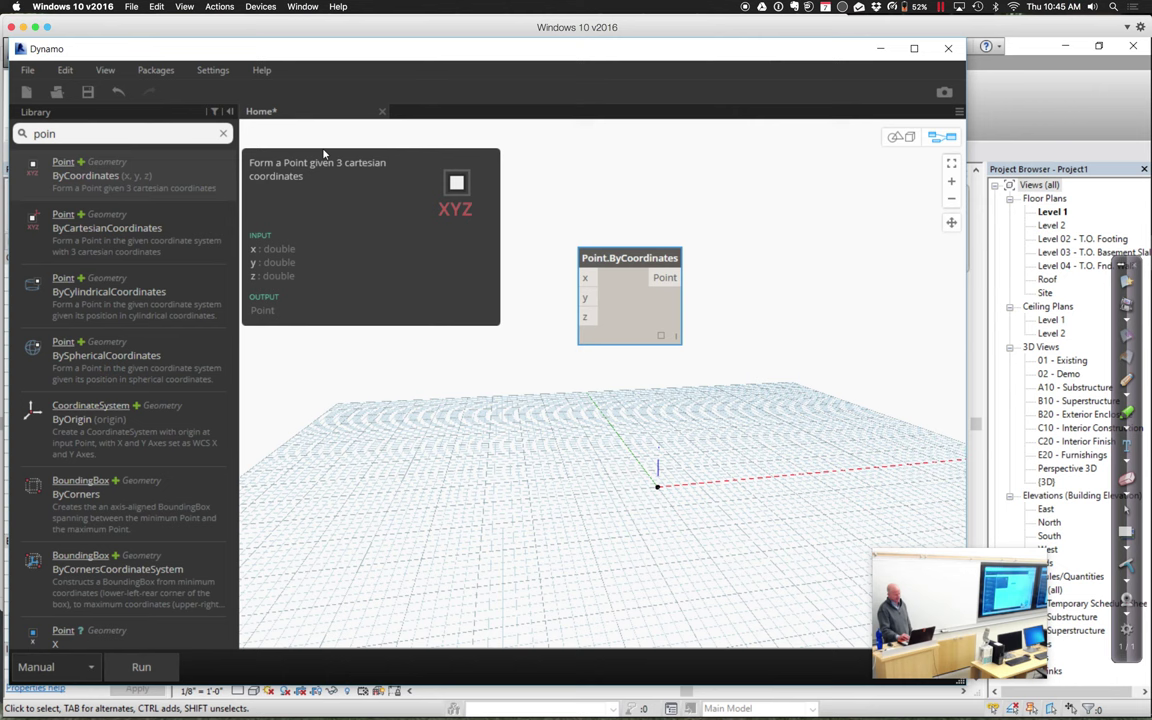
Step: Turn off the Background Preview so that the canvas shows only the node graph
{"action": "left_click", "coordinate": [108, 72]}
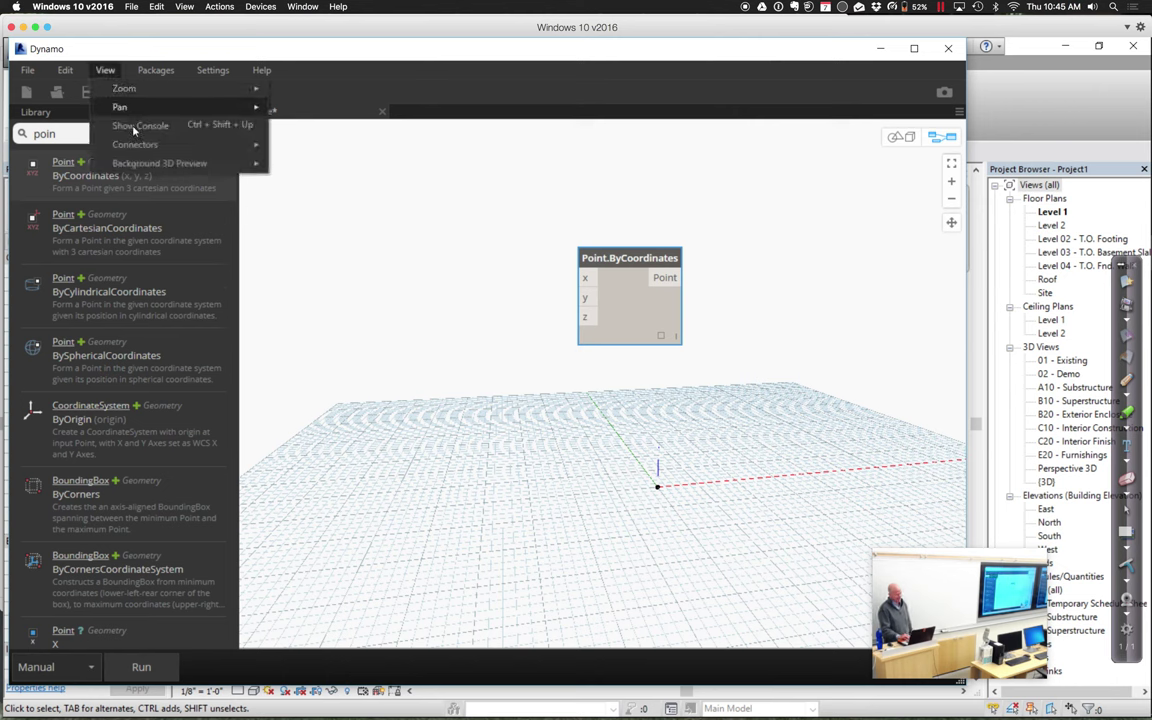
{"action": "mouse_move", "coordinate": [200, 163]}
{"action": "mouse_move", "coordinate": [320, 164]}
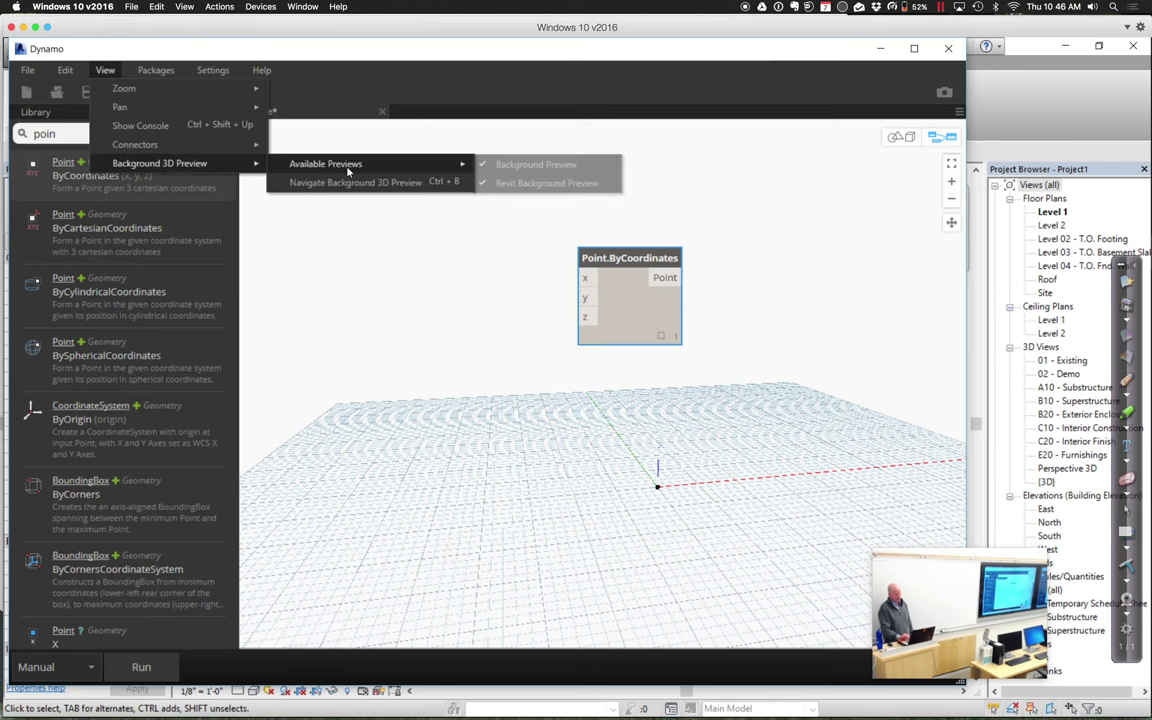
{"action": "left_click", "coordinate": [557, 173]}
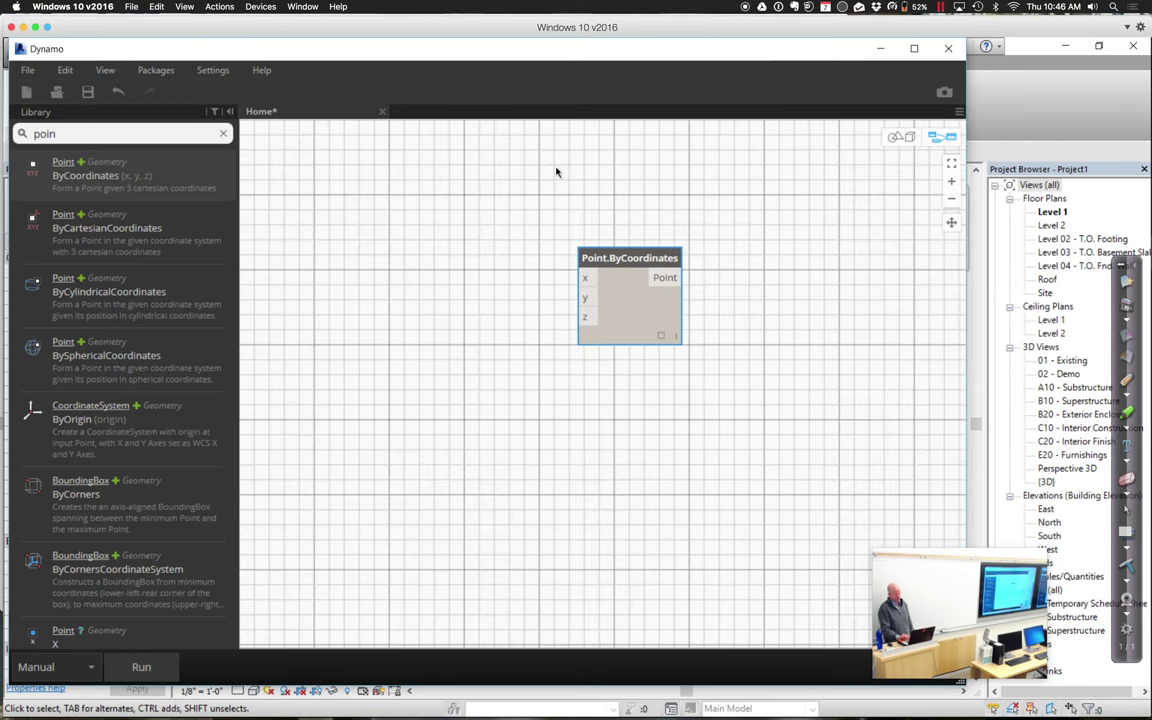
{"action": "key", "text": "super+a"}
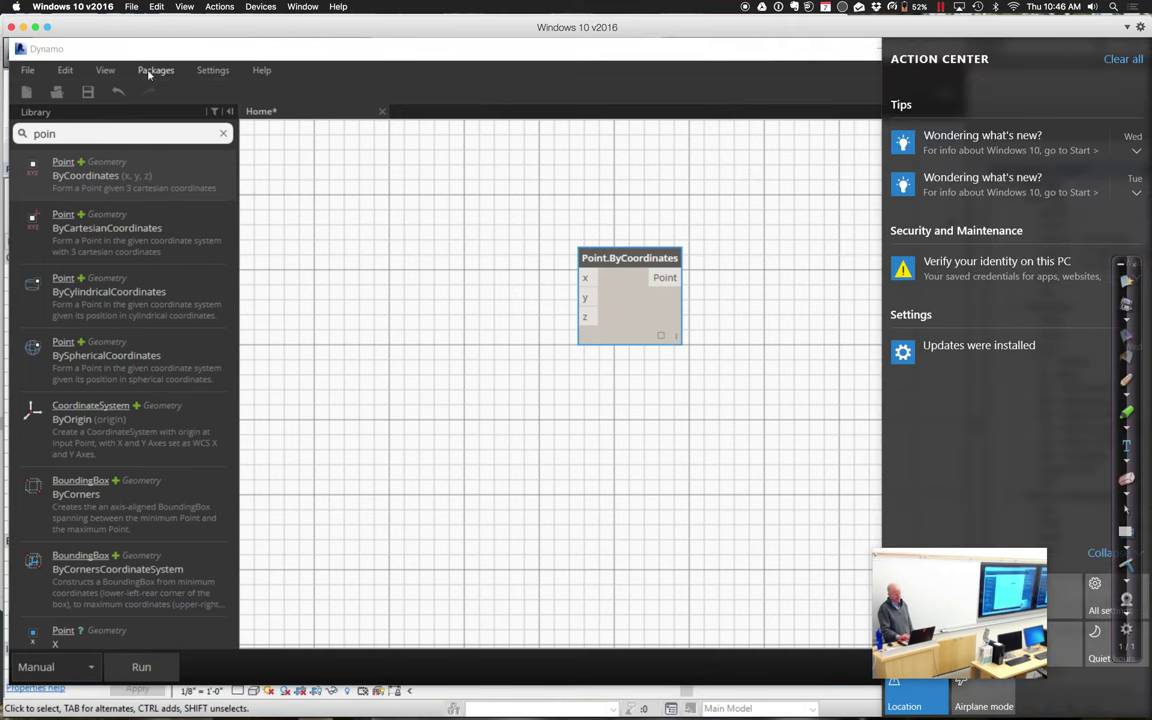
Step: Turn the Background Preview back on behind the node graph
{"action": "left_click", "coordinate": [106, 71]}
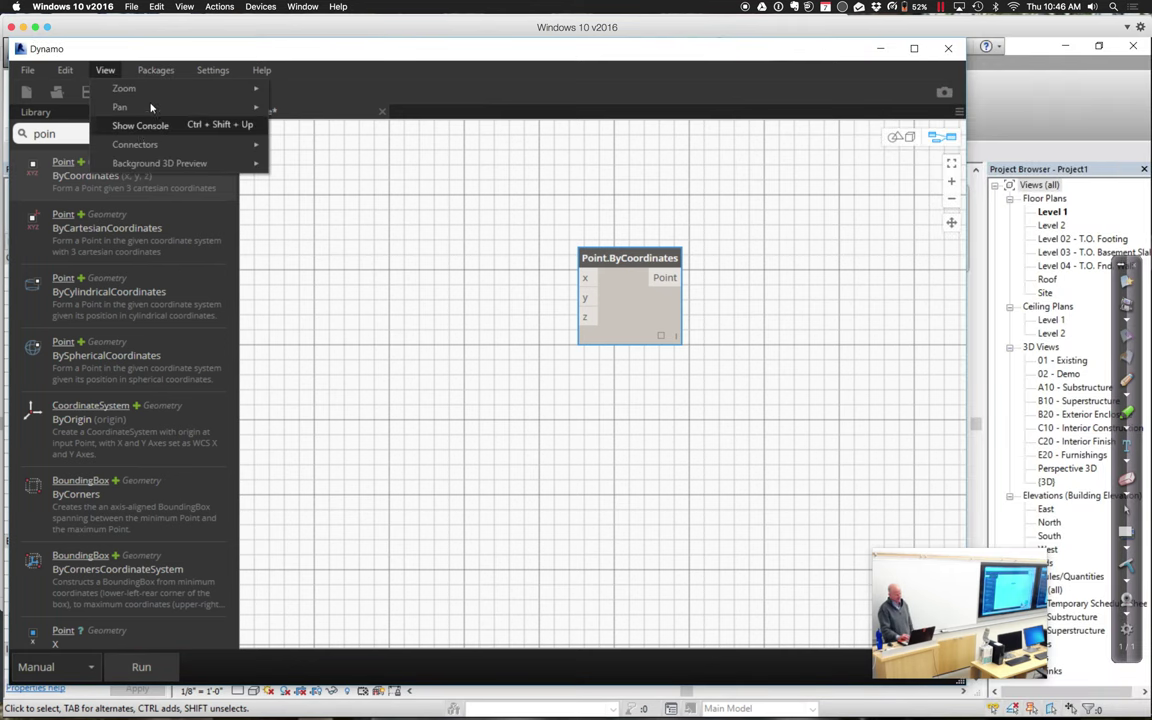
{"action": "mouse_move", "coordinate": [160, 163]}
{"action": "mouse_move", "coordinate": [325, 164]}
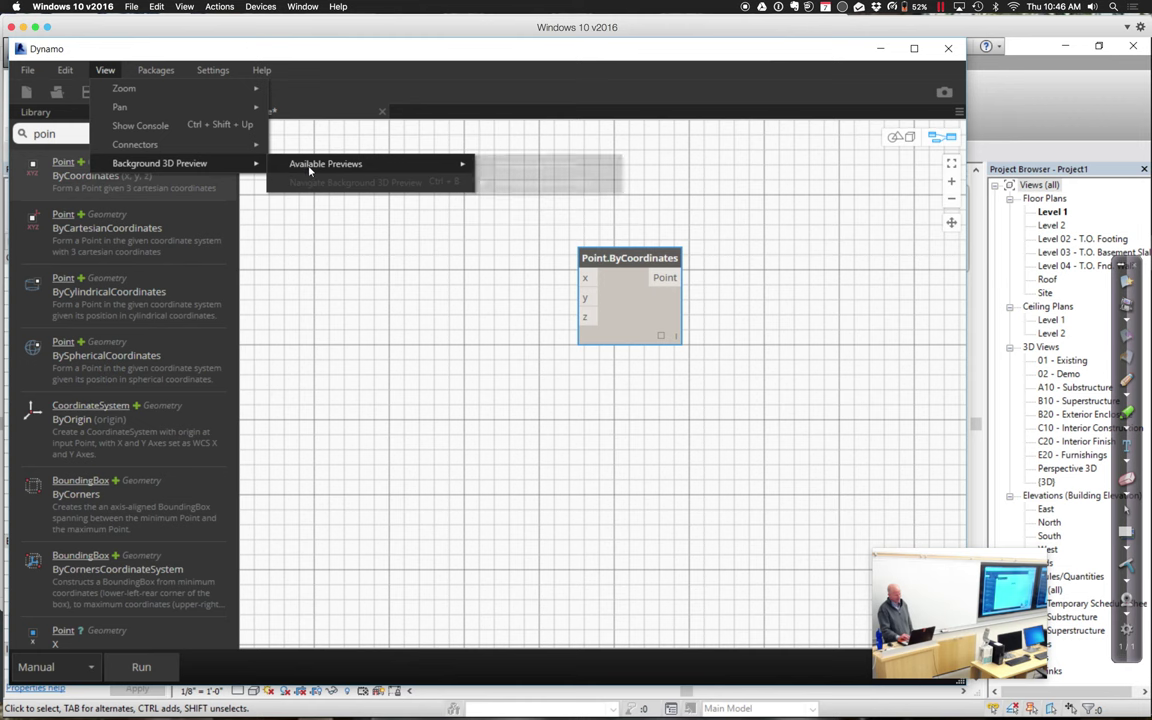
{"action": "left_click", "coordinate": [488, 165]}
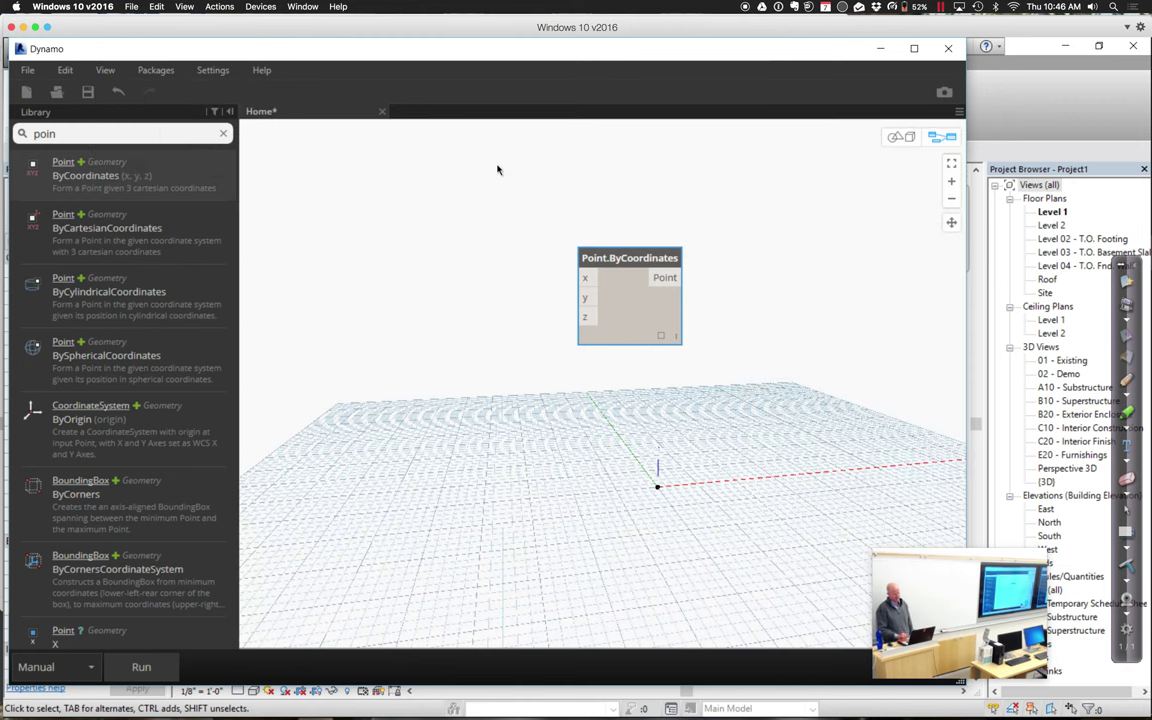
Step: Review the available background 3D previews and close the list without changing any of them
{"action": "left_click", "coordinate": [110, 75]}
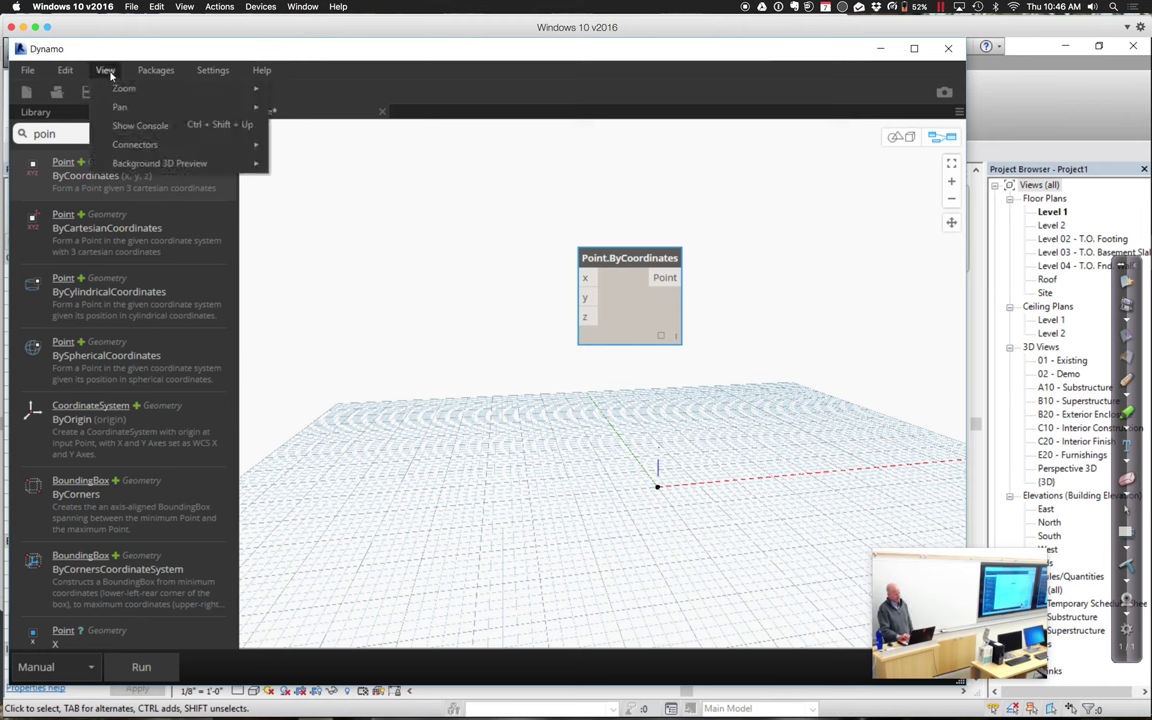
{"action": "mouse_move", "coordinate": [162, 165]}
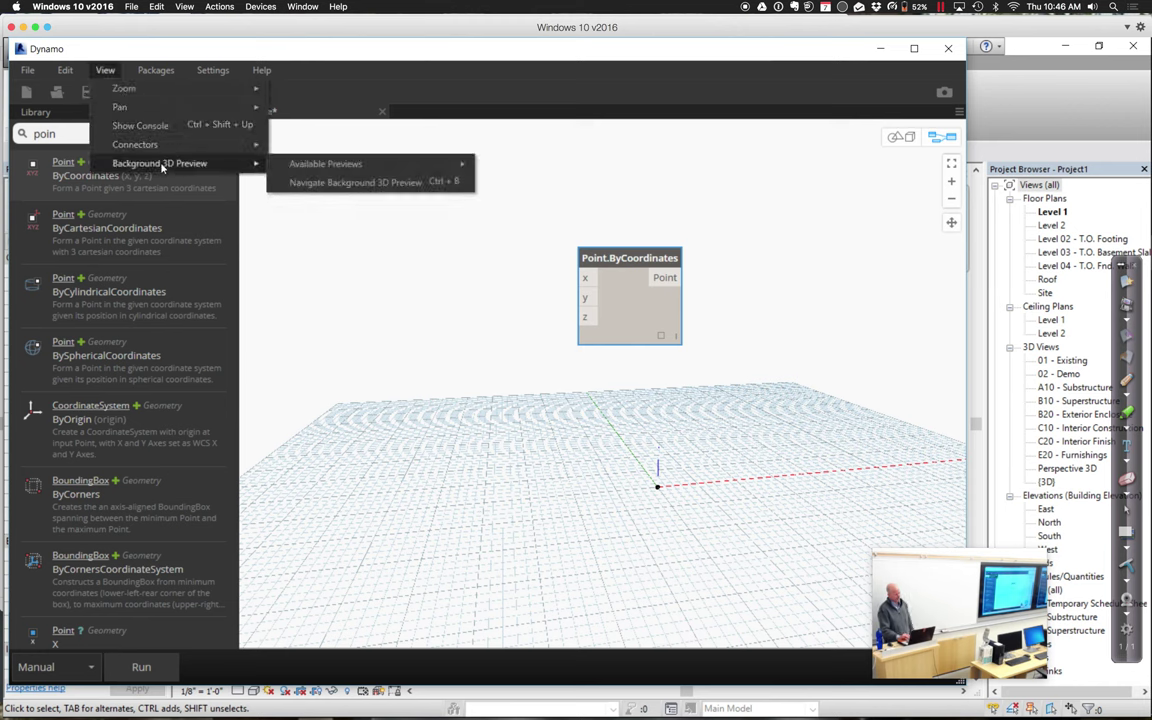
{"action": "mouse_move", "coordinate": [310, 163]}
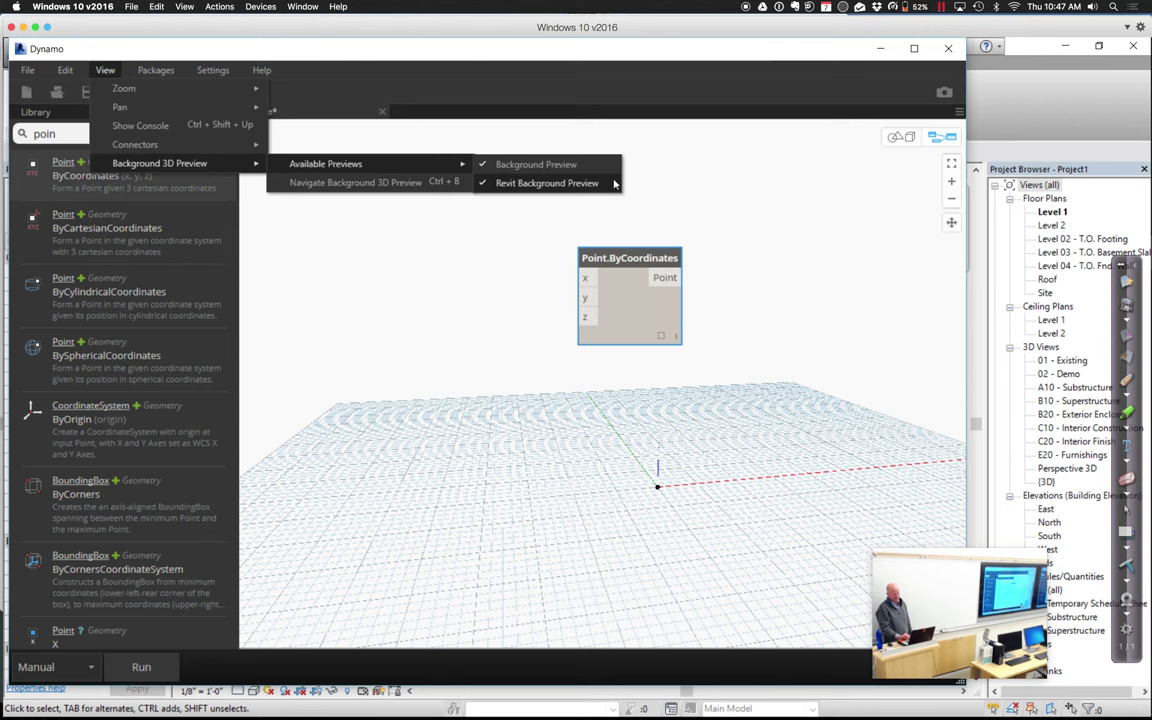
{"action": "left_click", "coordinate": [452, 224]}
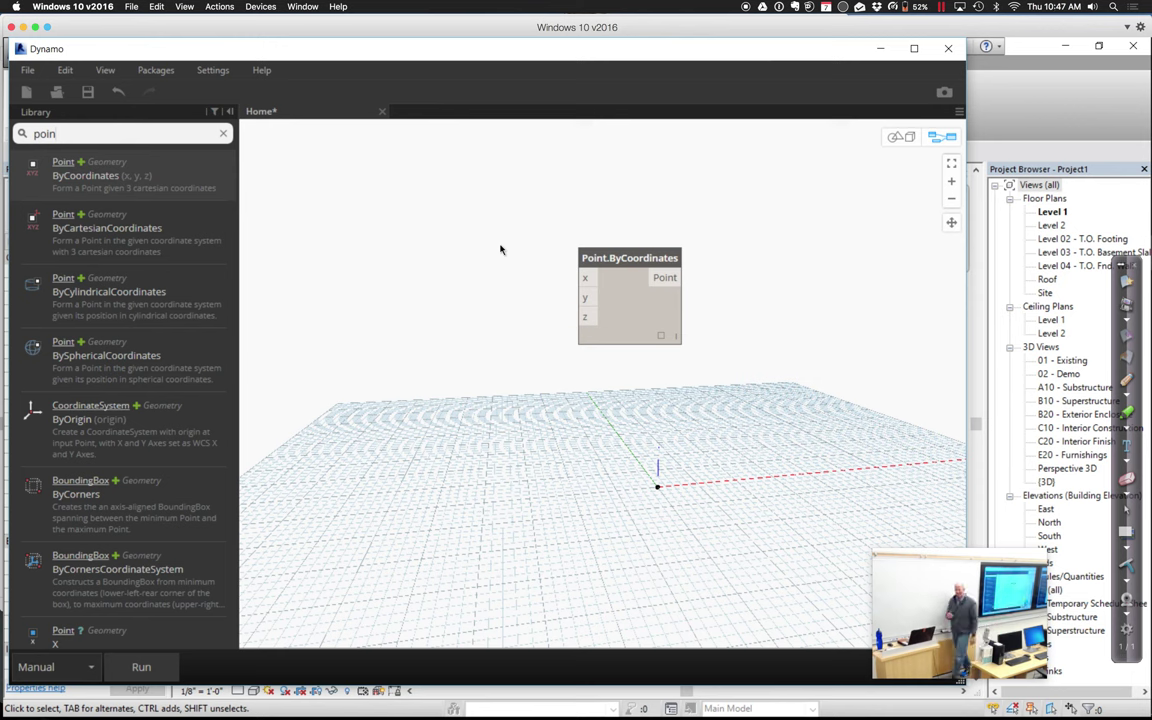
Step: Add a Code Block beside the Point.ByCoordinates node containing the values 0;10;10;
{"action": "double_click", "coordinate": [377, 263]}
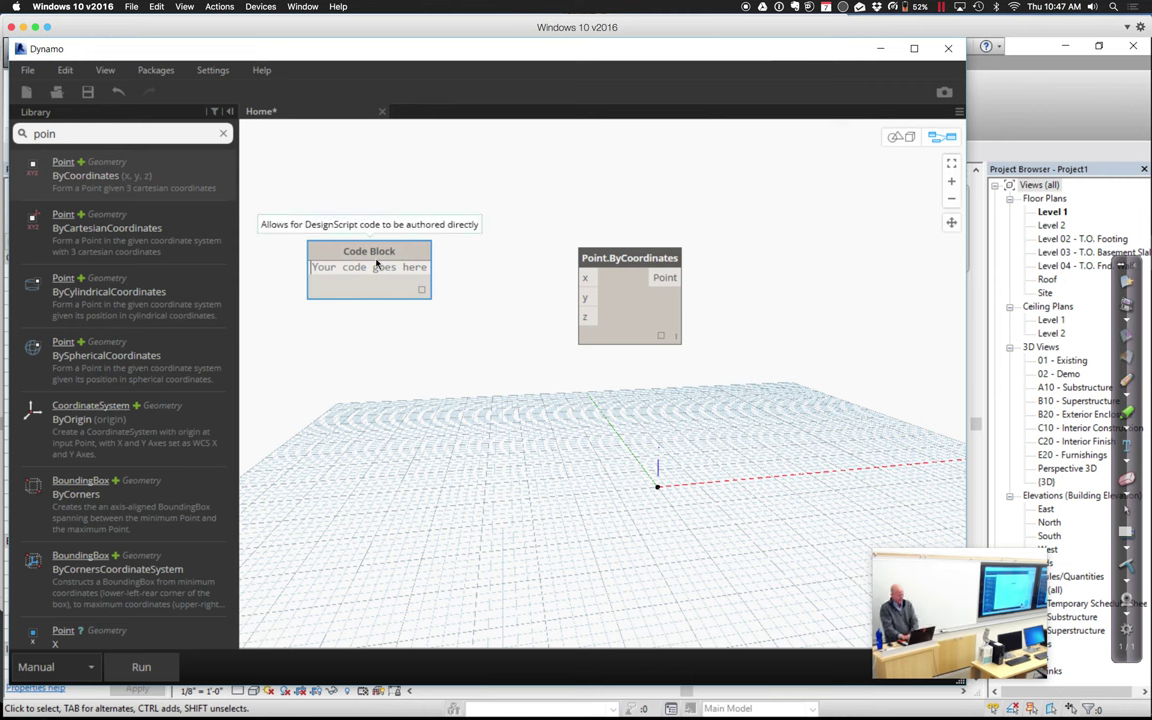
{"action": "type", "text": "0"}
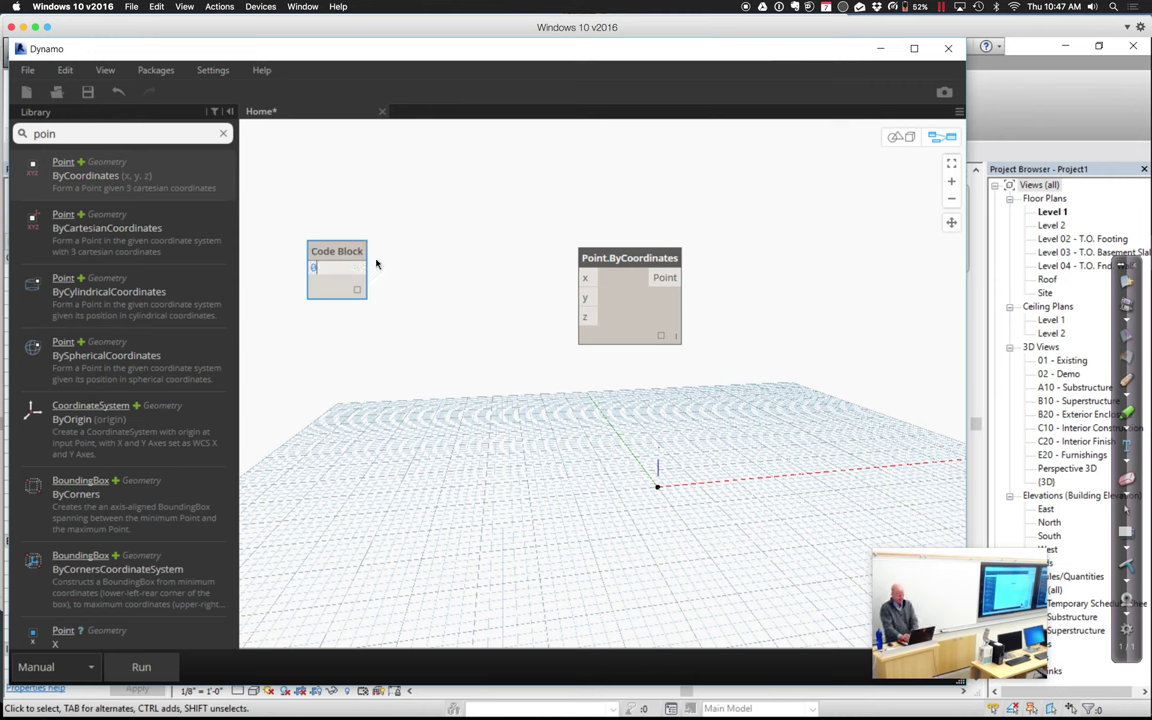
{"action": "type", "text": ";10;10;"}
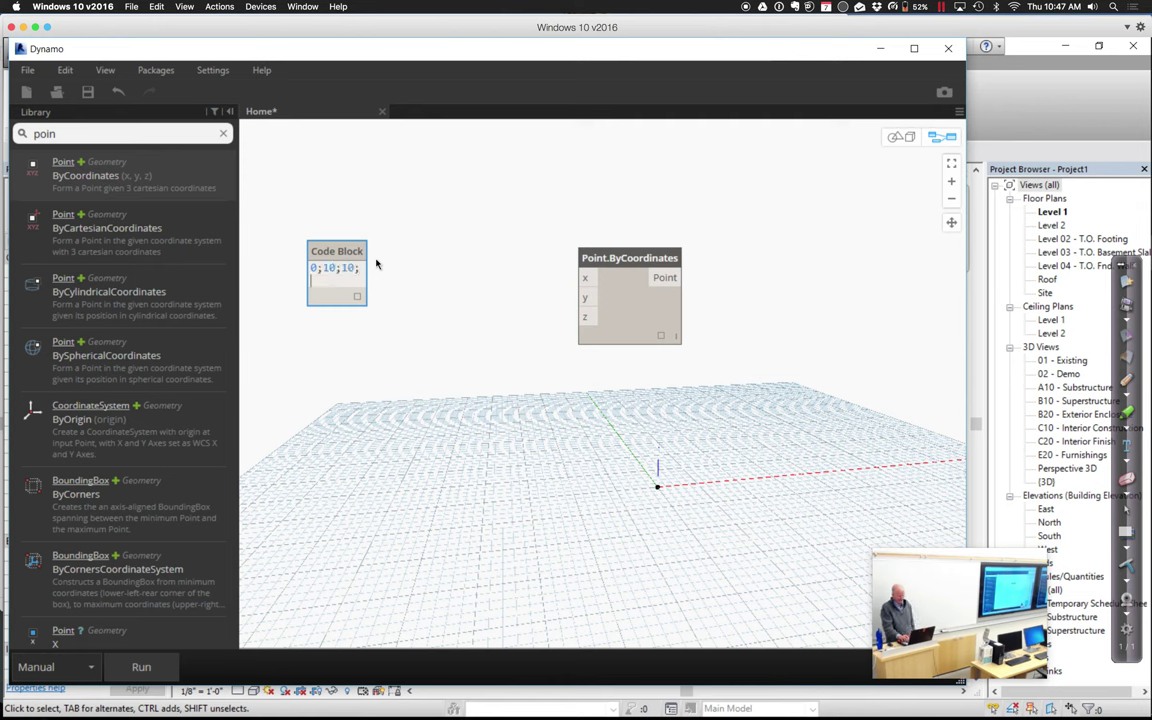
{"action": "left_click", "coordinate": [371, 276]}
Step: Connect the three Code Block outputs in order to the x, y and z inputs of Point.ByCoordinates and move the Code Block closer
{"action": "left_click_drag", "start_coordinate": [354, 268], "coordinate": [585, 278]}
{"action": "left_click_drag", "start_coordinate": [355, 281], "coordinate": [585, 300]}
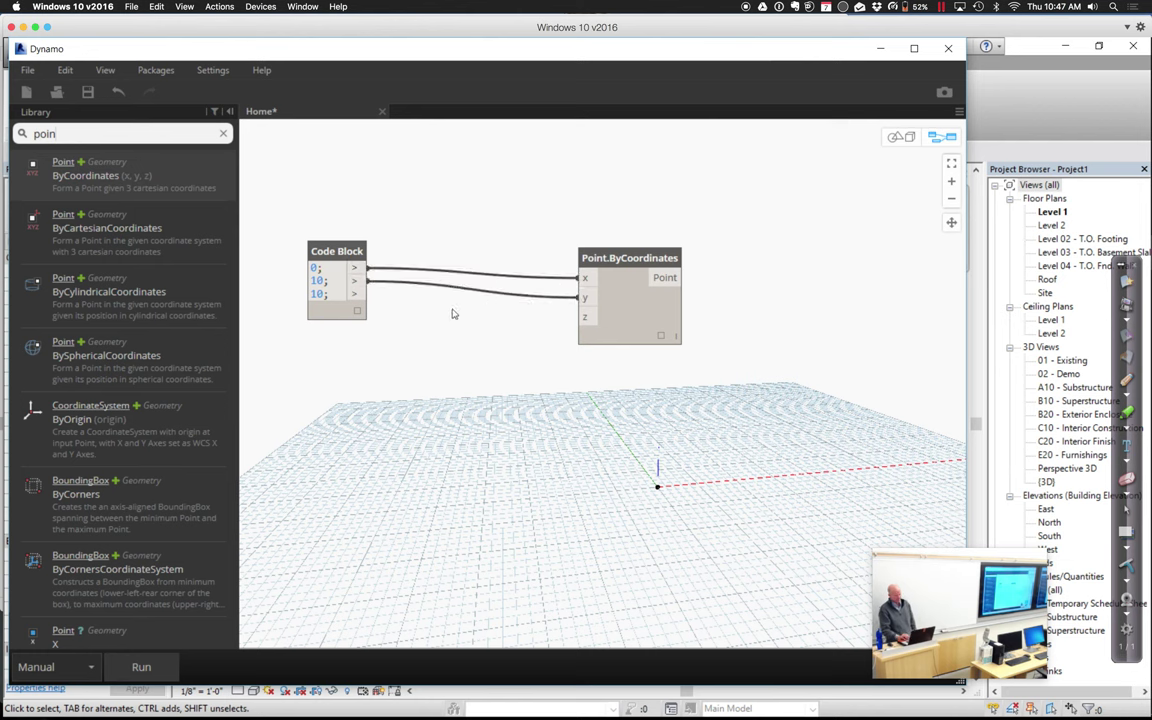
{"action": "left_click_drag", "start_coordinate": [355, 293], "coordinate": [585, 320]}
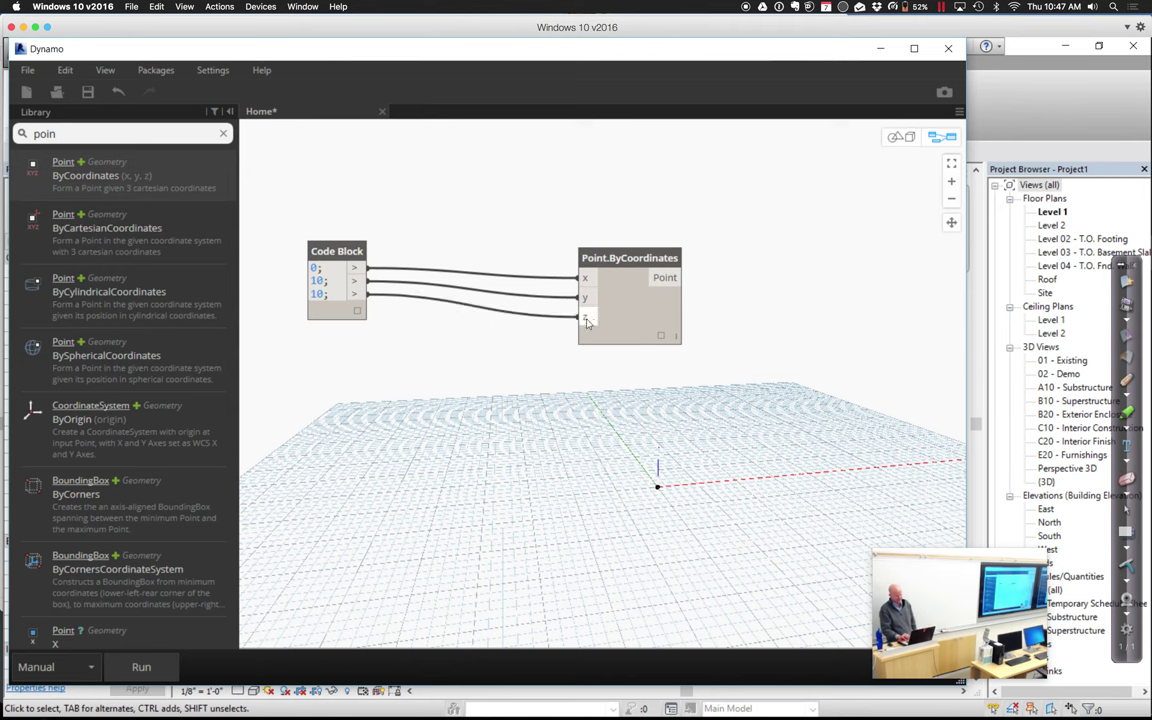
{"action": "left_click_drag", "start_coordinate": [334, 251], "coordinate": [433, 260]}
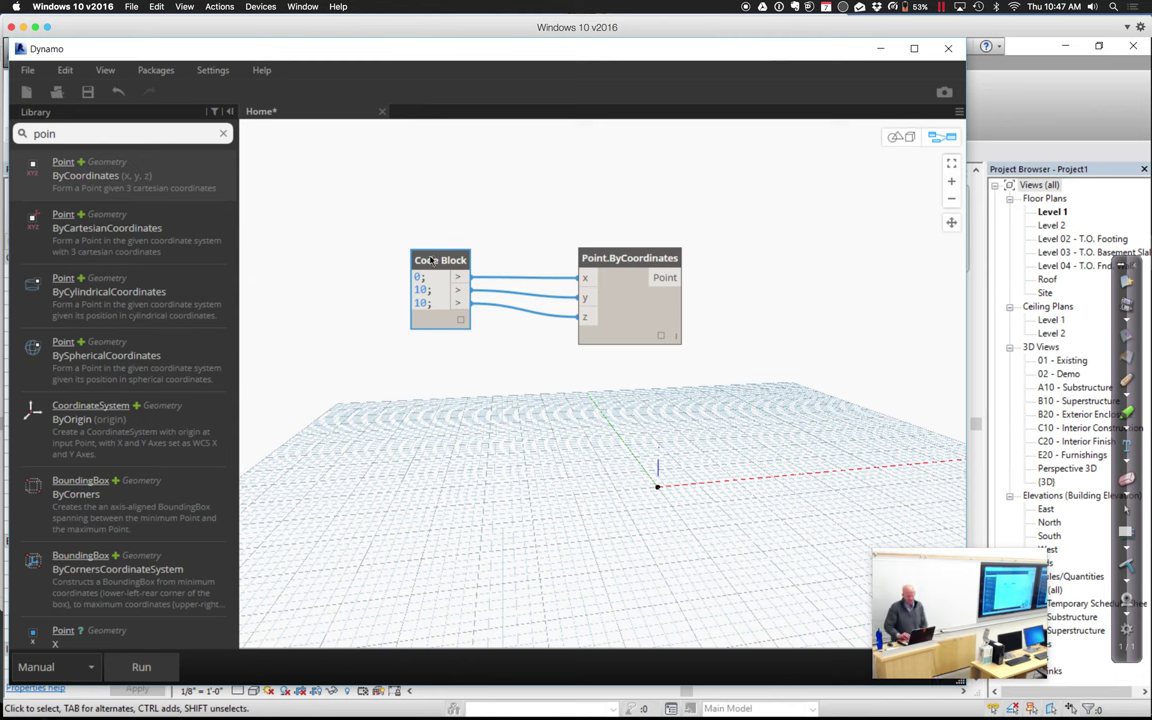
Step: Group the Code Block and Point.ByCoordinates nodes and title the group "Create a Point"
{"action": "left_click_drag", "start_coordinate": [363, 206], "coordinate": [740, 386]}
{"action": "right_click", "coordinate": [620, 283]}
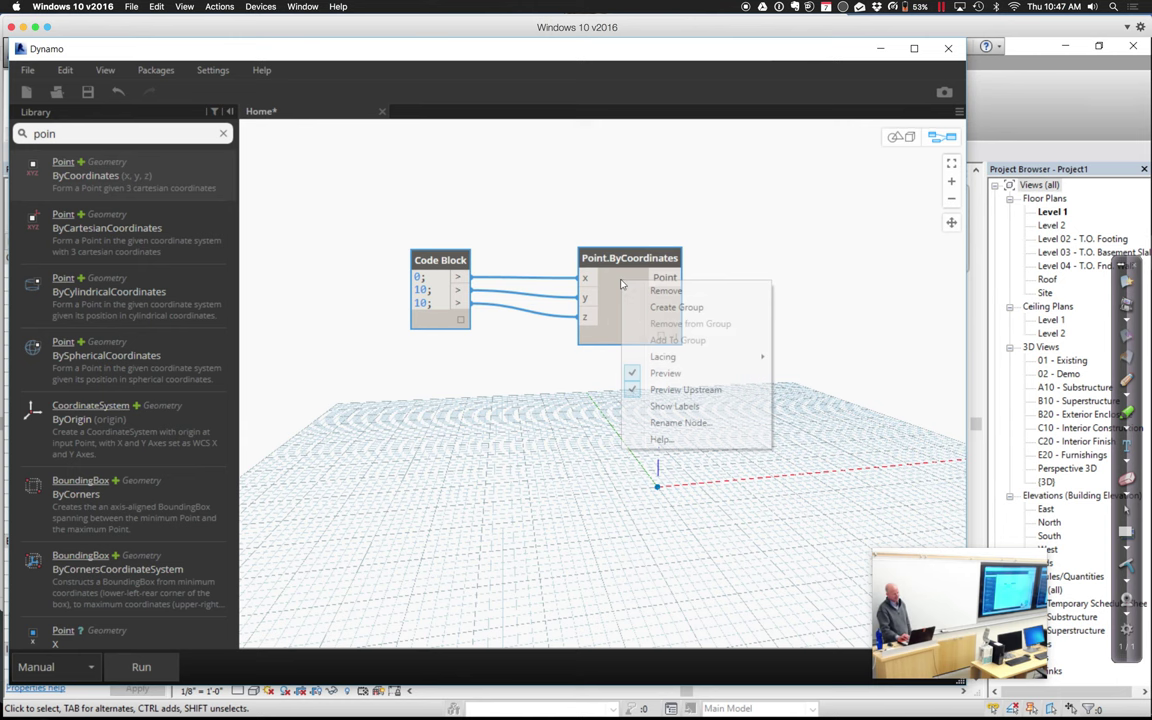
{"action": "left_click", "coordinate": [660, 312]}
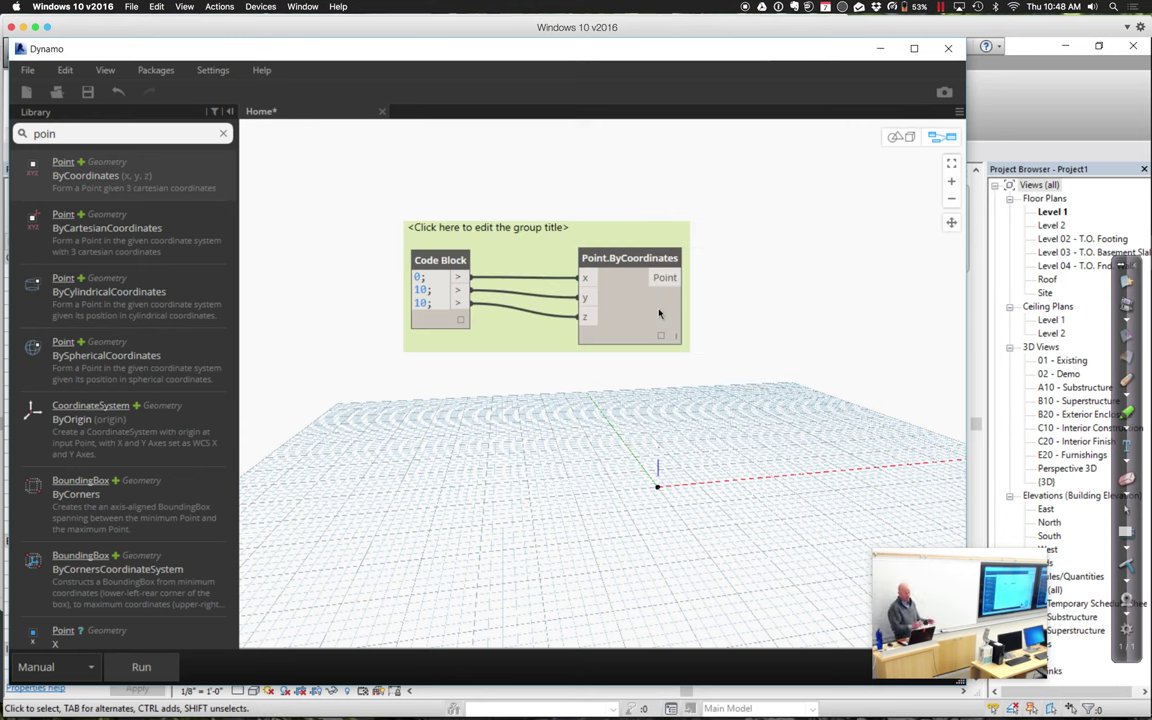
{"action": "double_click", "coordinate": [559, 229]}
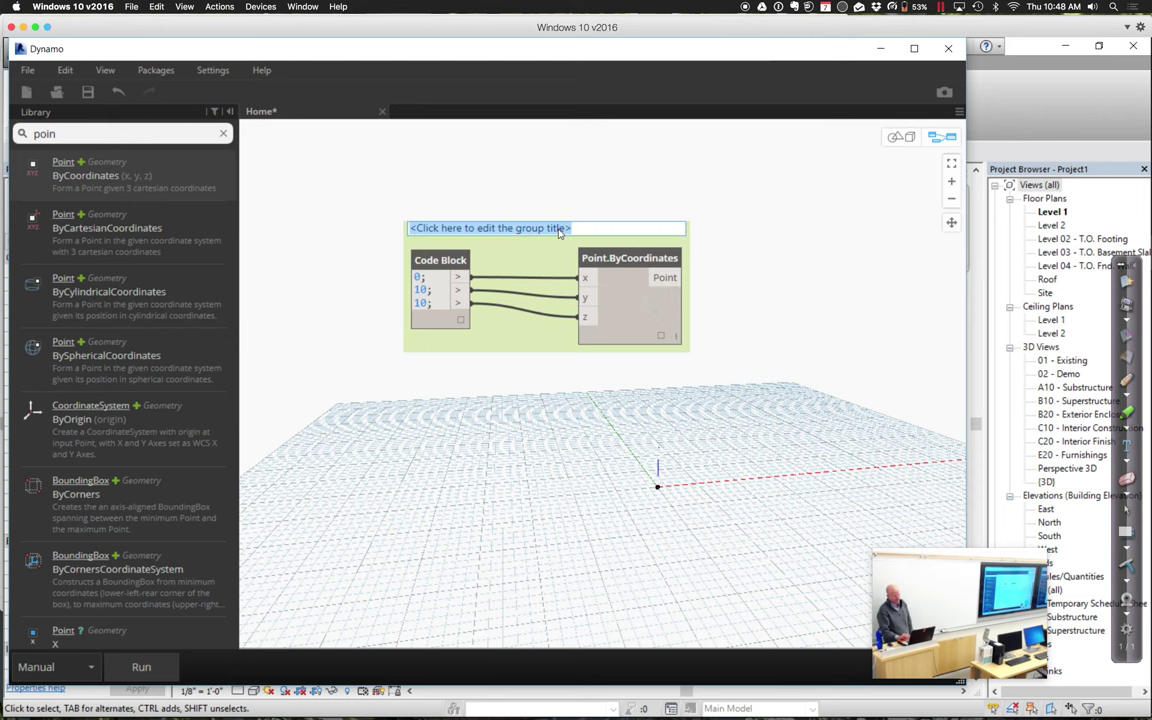
{"action": "type", "text": "Create a Point"}
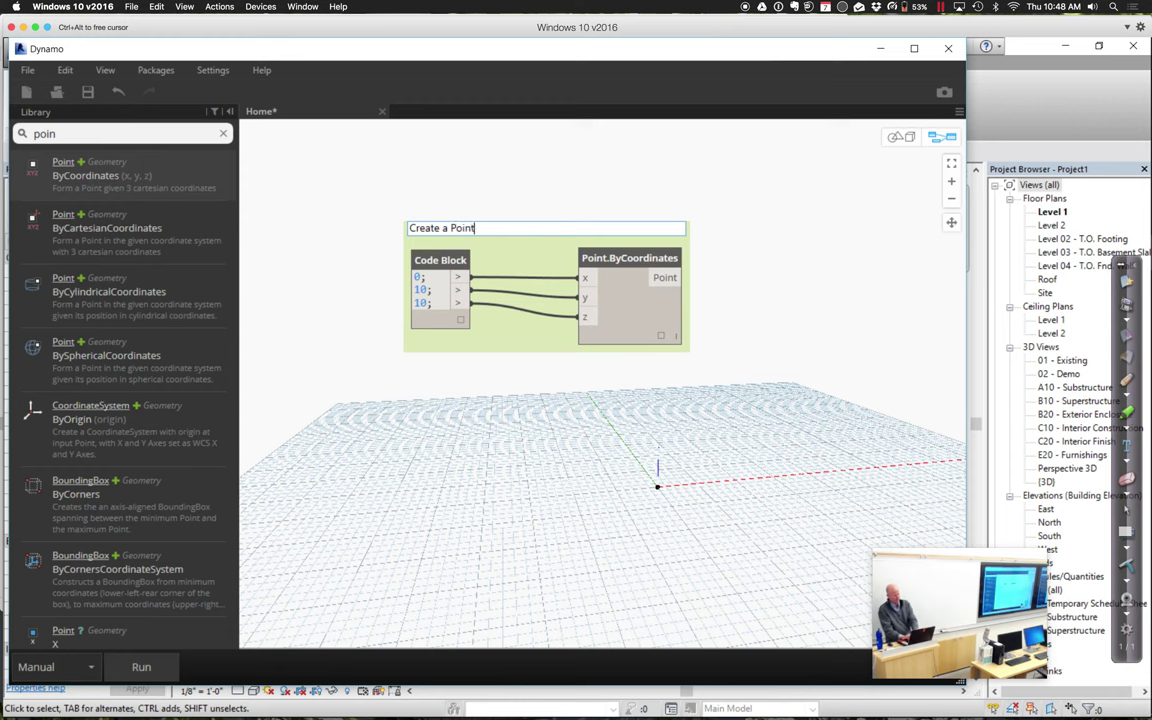
{"action": "left_click", "coordinate": [366, 178]}
Step: Move the "Create a Point" group toward the workspace's upper-left area and recolor it orange
{"action": "left_click_drag", "start_coordinate": [493, 240], "coordinate": [362, 190]}
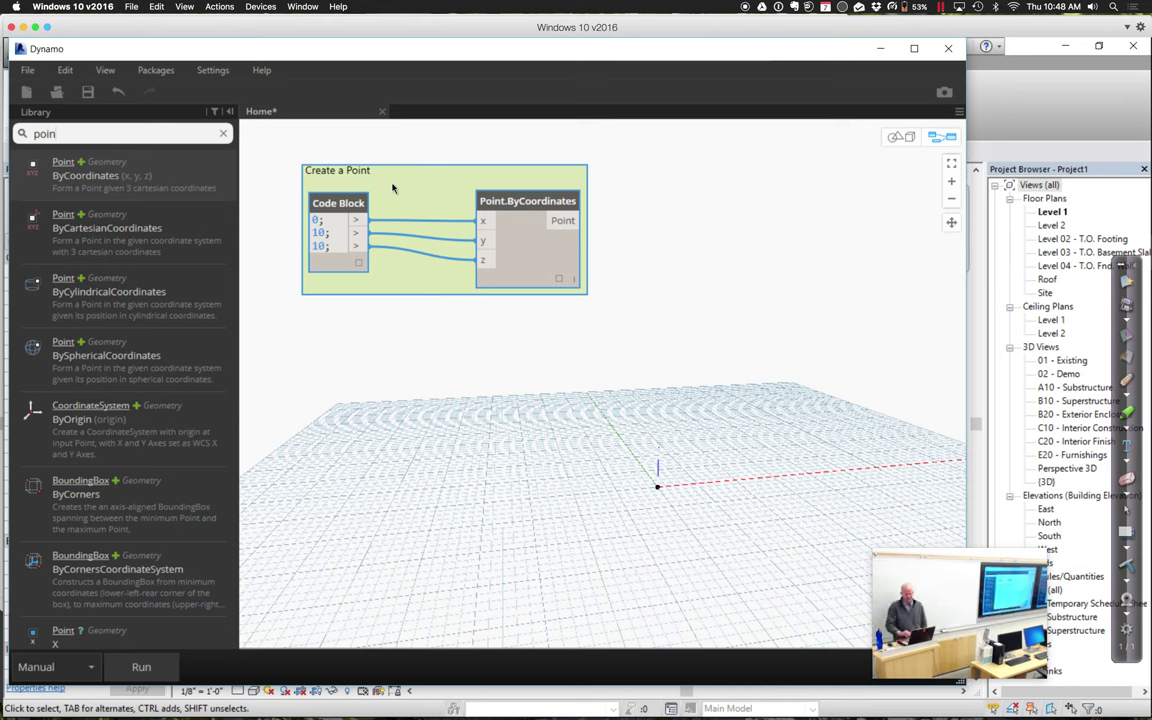
{"action": "right_click", "coordinate": [393, 188]}
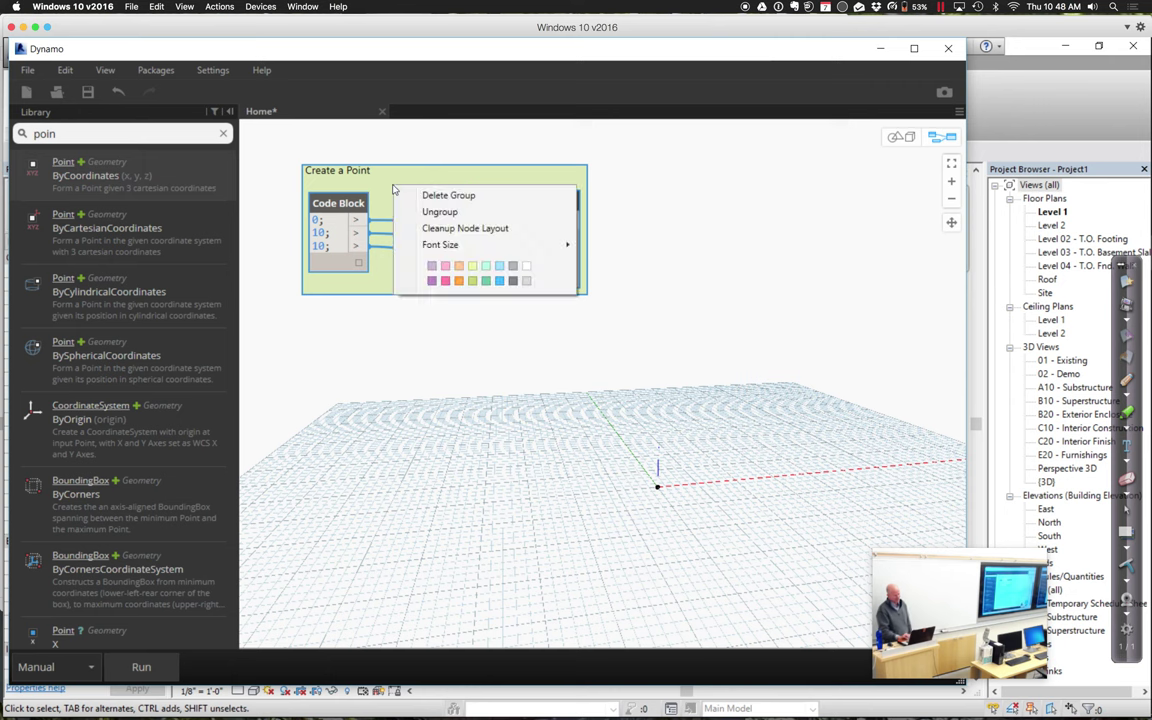
{"action": "left_click", "coordinate": [459, 282]}
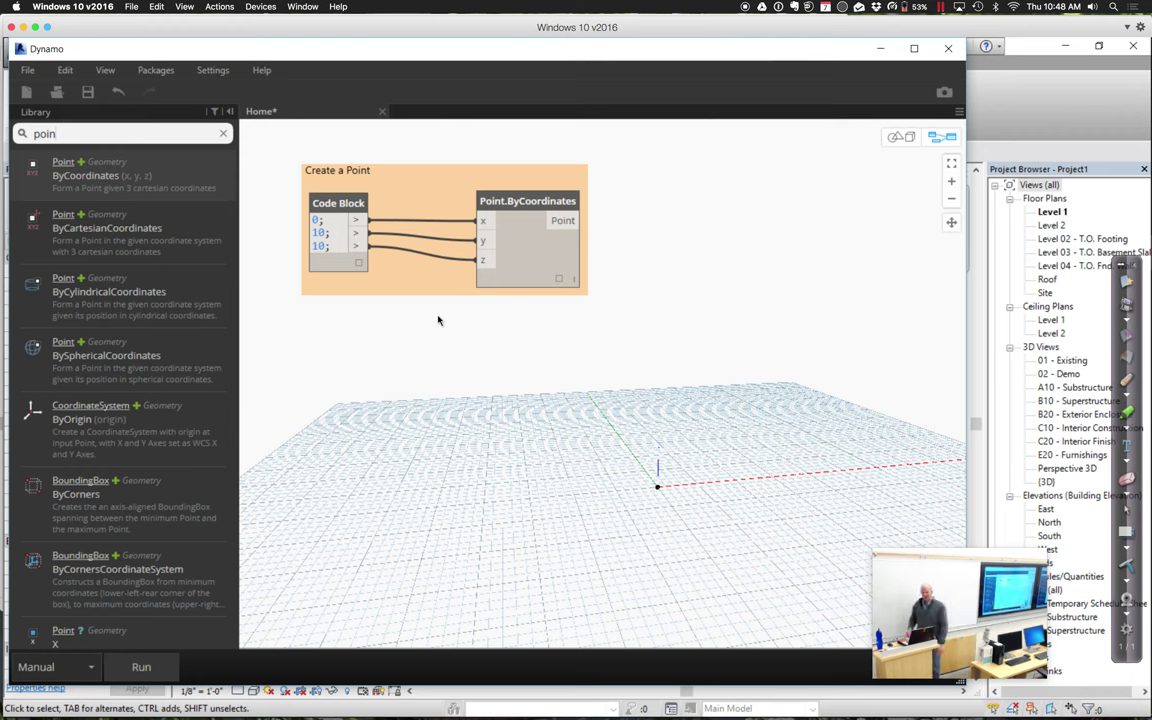
Step: Place a Point.ByCylindricalCoordinates node to the right of the "Create a Point" group and add it to that group
{"action": "left_click", "coordinate": [196, 311]}
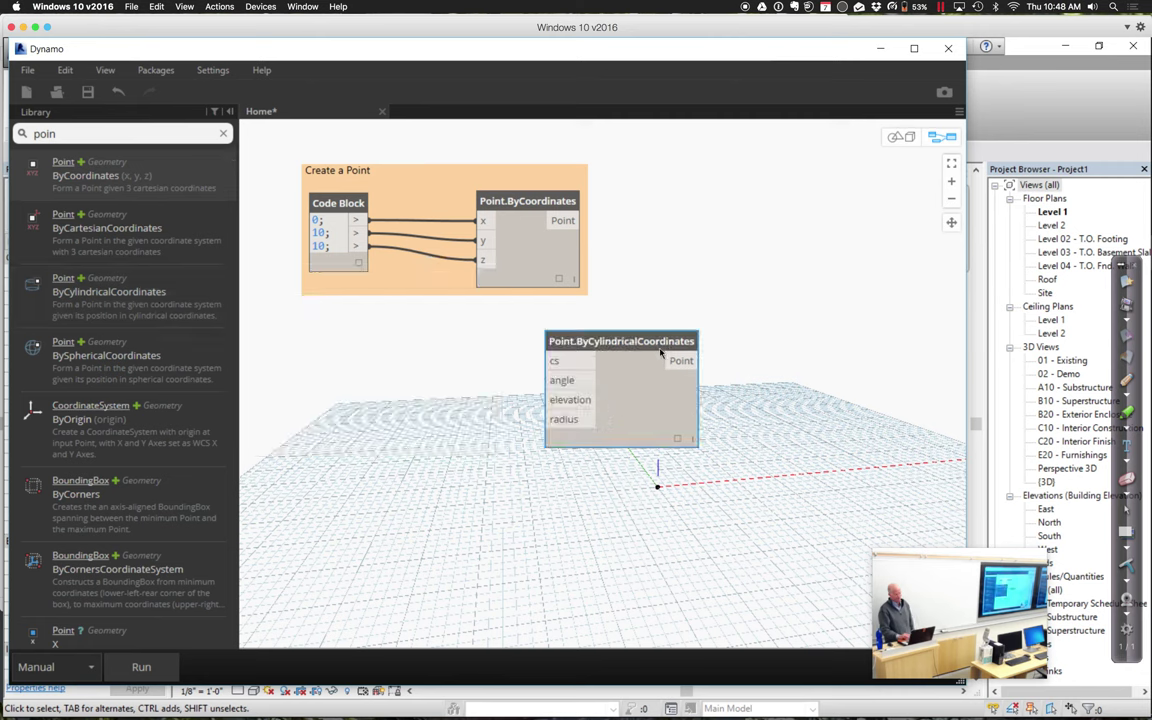
{"action": "left_click_drag", "start_coordinate": [667, 341], "coordinate": [779, 199]}
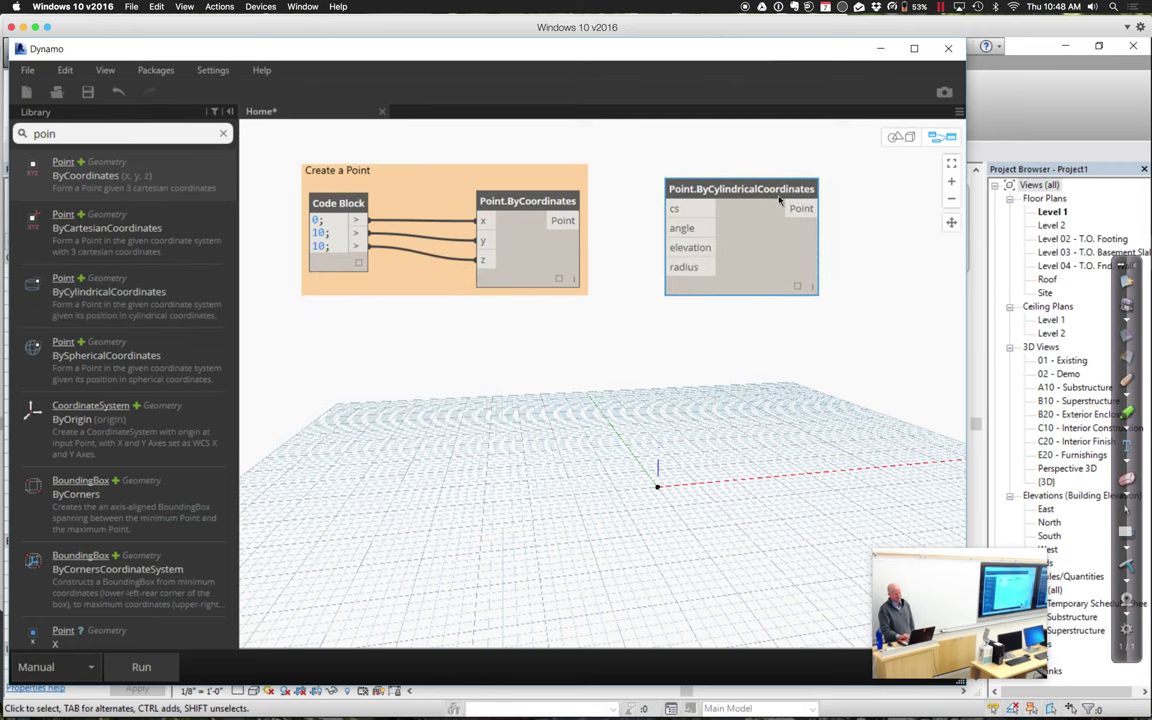
{"action": "left_click", "coordinate": [548, 185]}
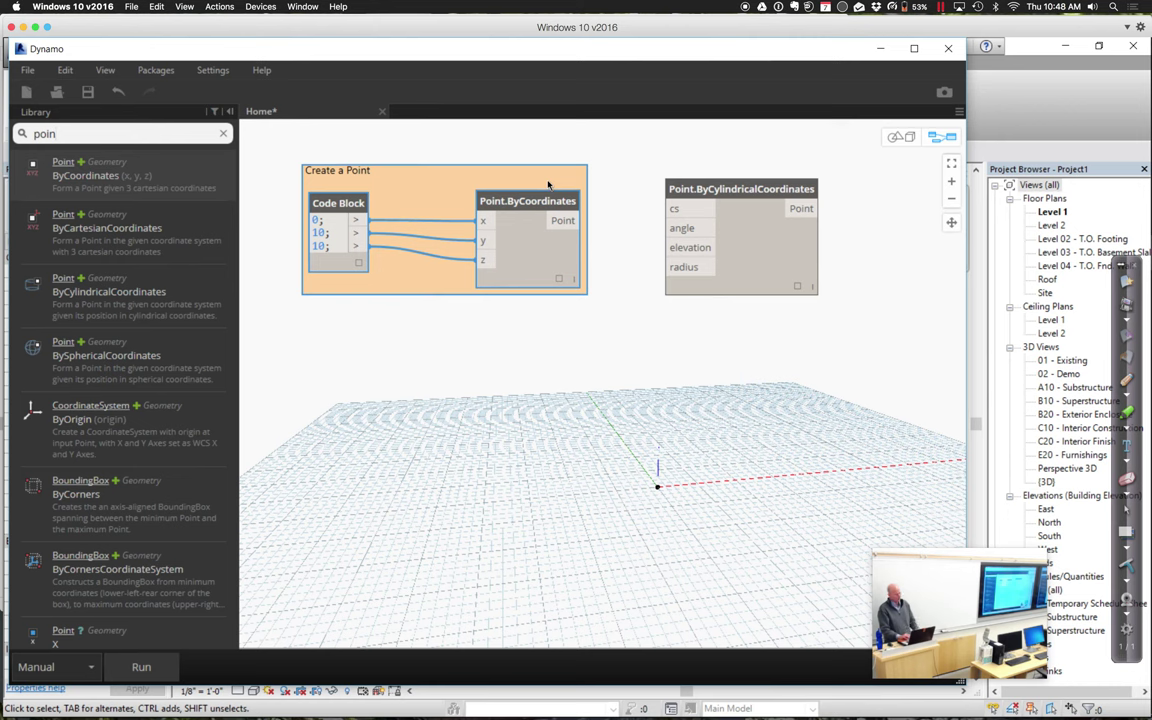
{"action": "left_click", "coordinate": [718, 190]}
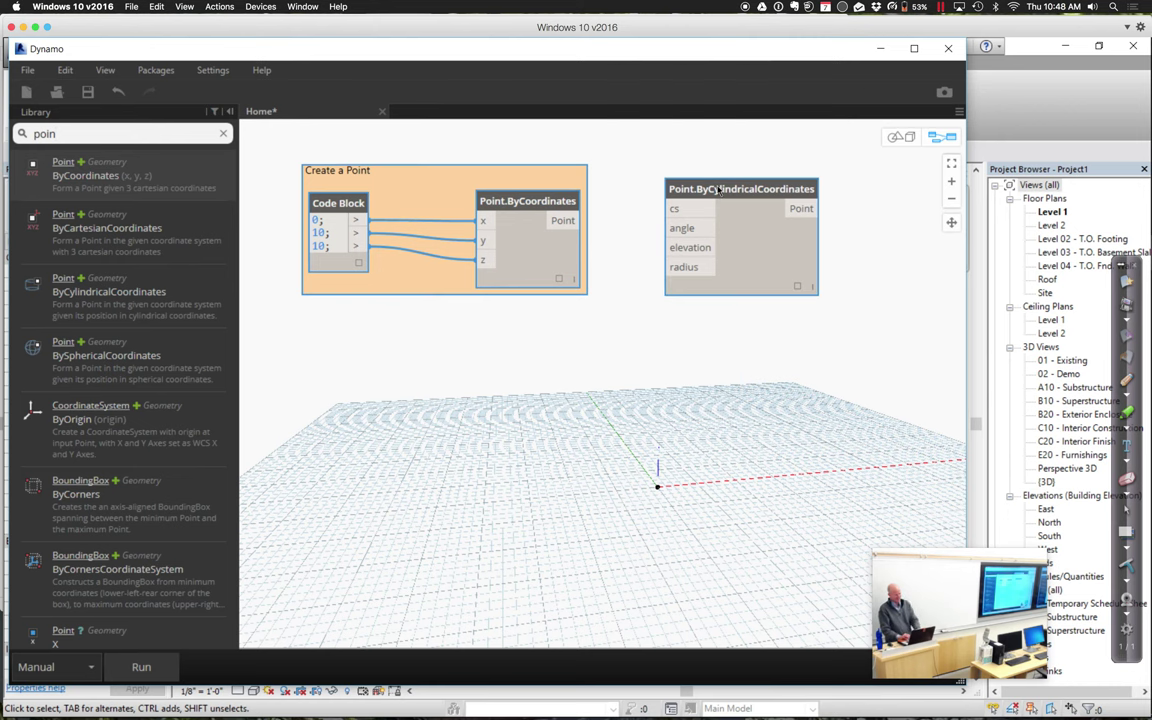
{"action": "right_click", "coordinate": [718, 190]}
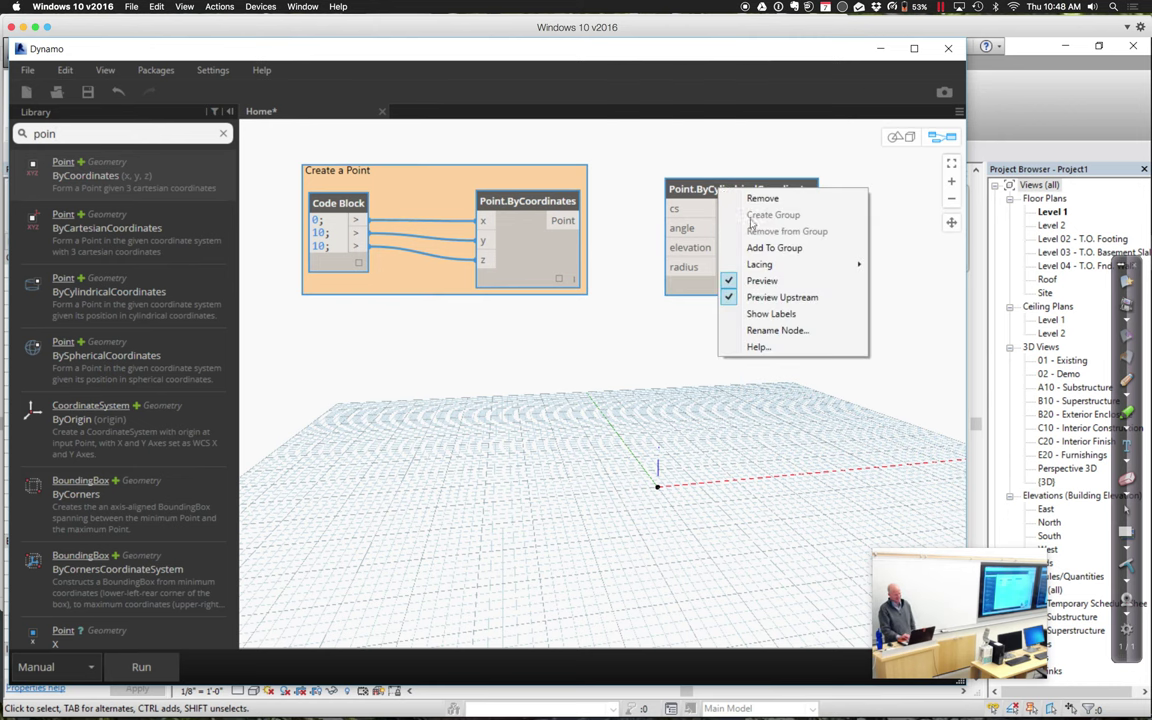
{"action": "left_click", "coordinate": [760, 248]}
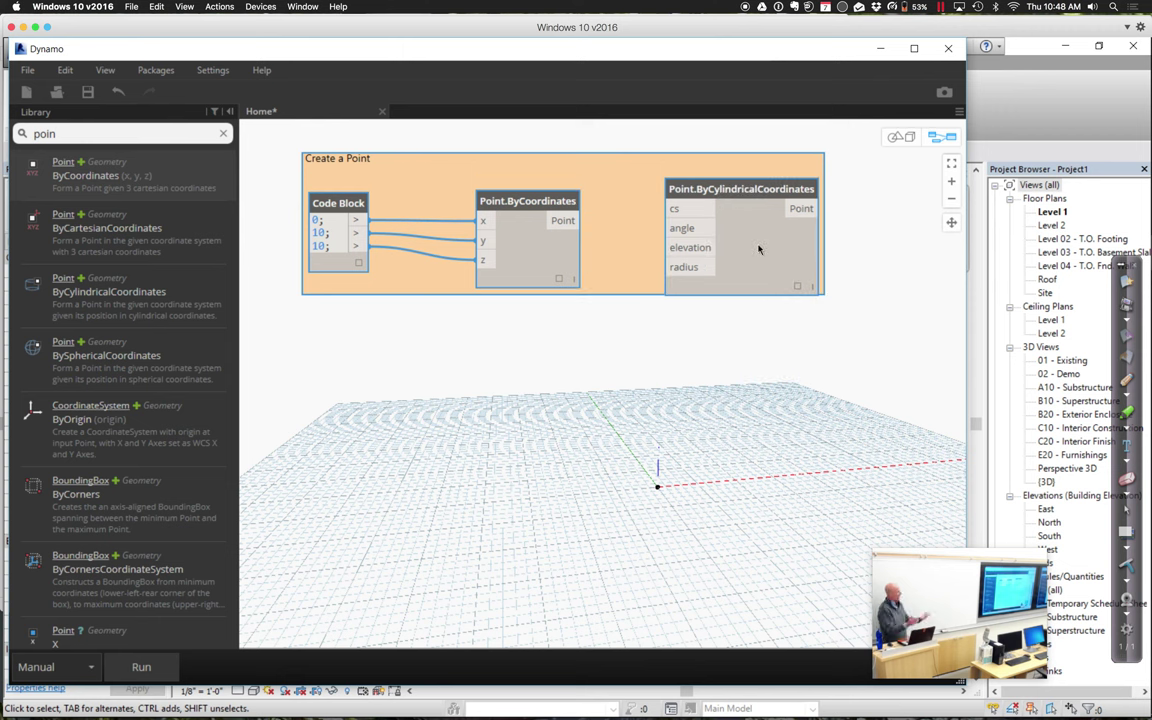
Step: Remove the Point.ByCylindricalCoordinates node from the "Create a Point" group
{"action": "right_click", "coordinate": [718, 190]}
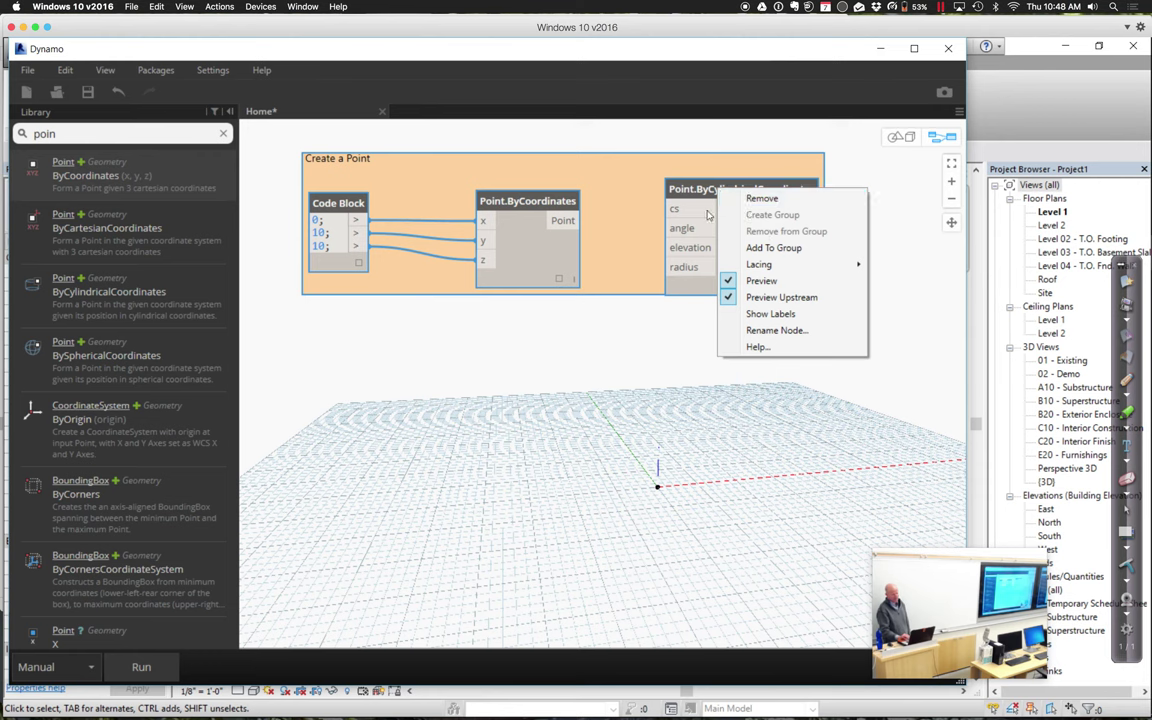
{"action": "left_click", "coordinate": [648, 319]}
{"action": "left_click", "coordinate": [670, 305]}
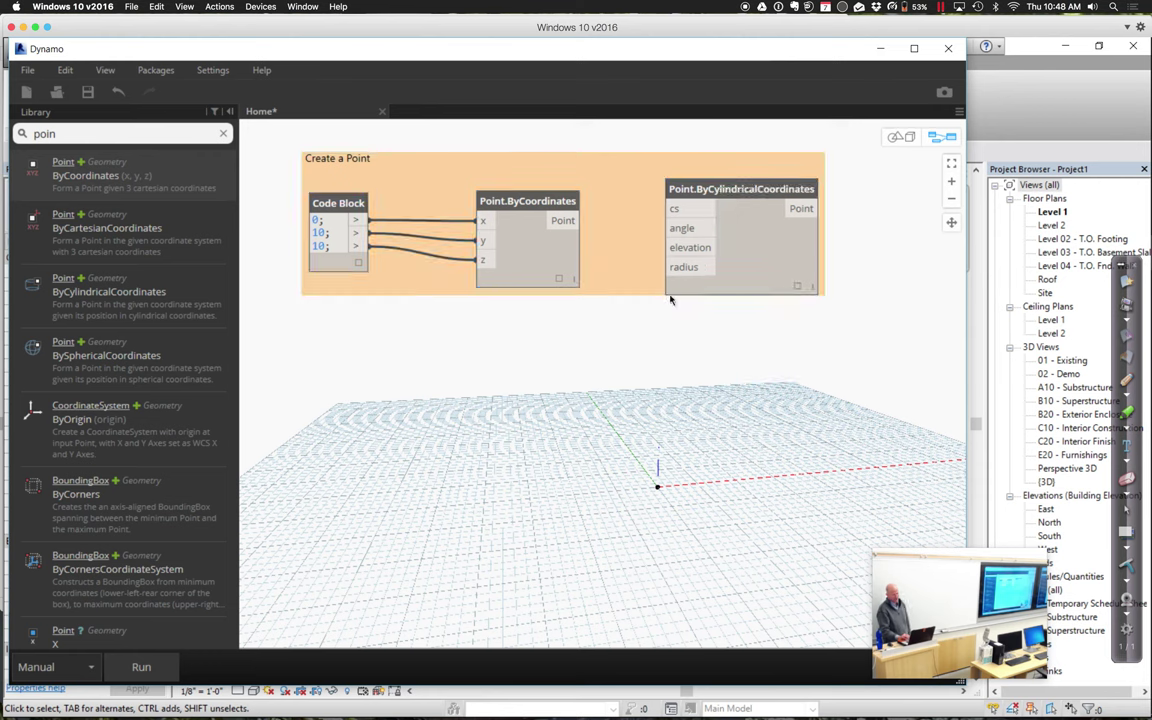
{"action": "right_click", "coordinate": [754, 258]}
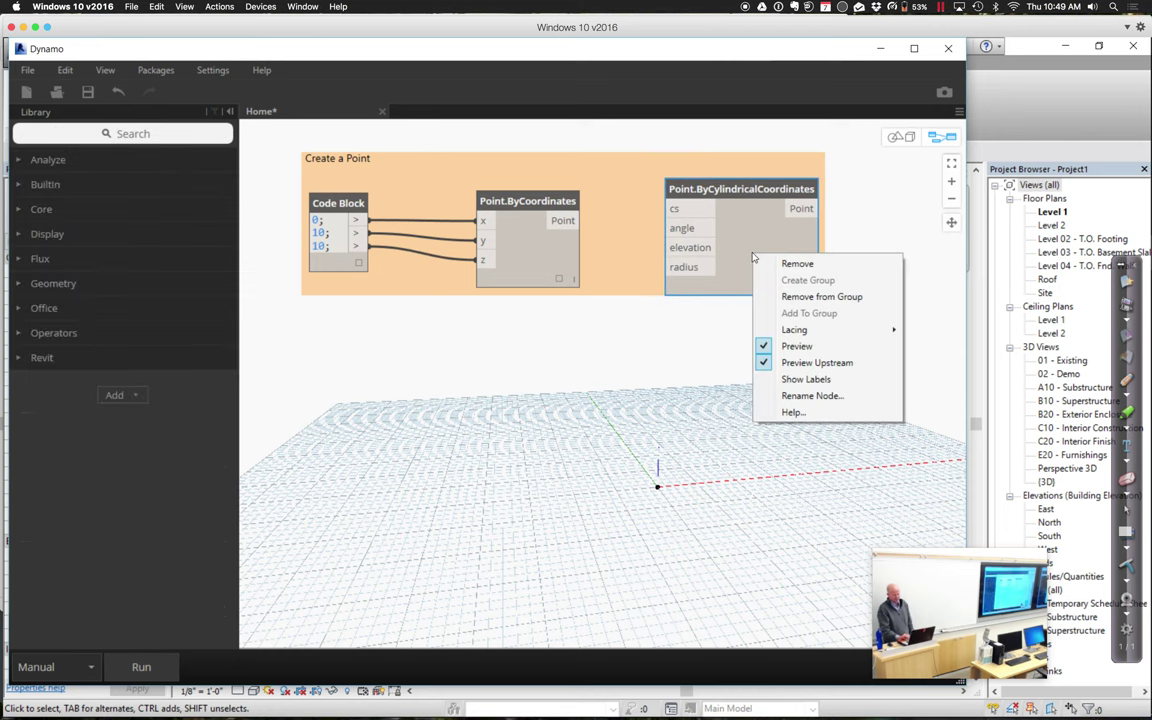
{"action": "left_click", "coordinate": [791, 297]}
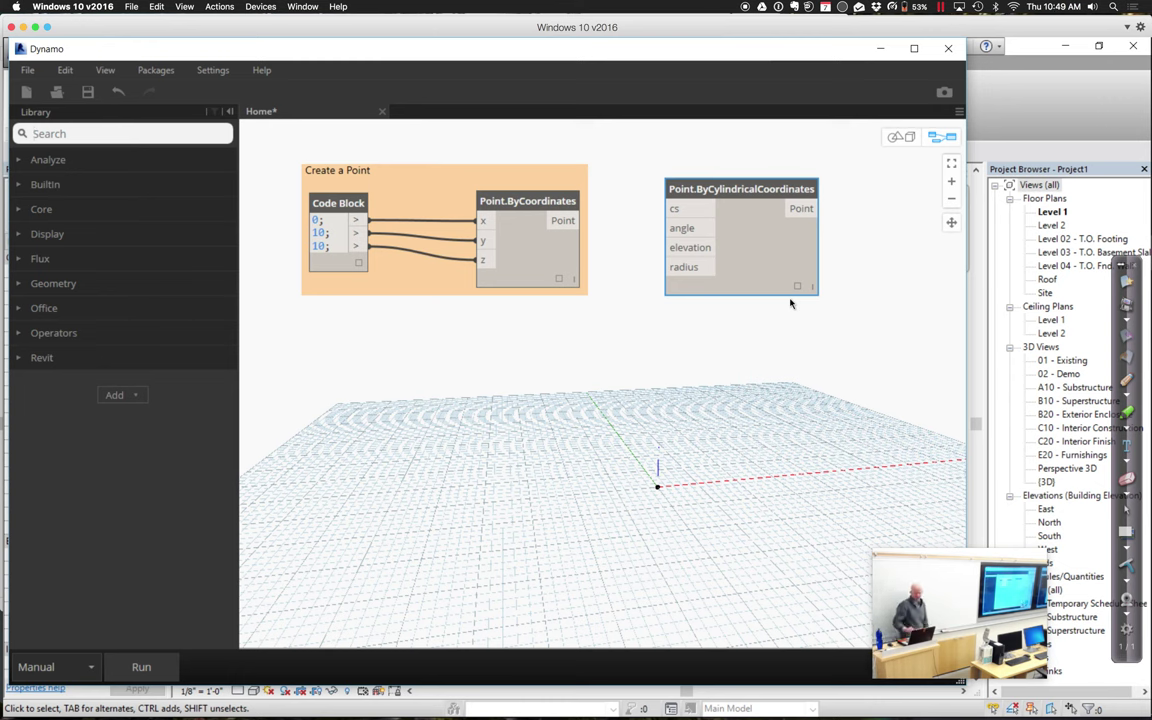
Step: Add the ungrouped Point.ByCylindricalCoordinates node back to the "Create a Point" group
{"action": "left_click", "coordinate": [450, 173]}
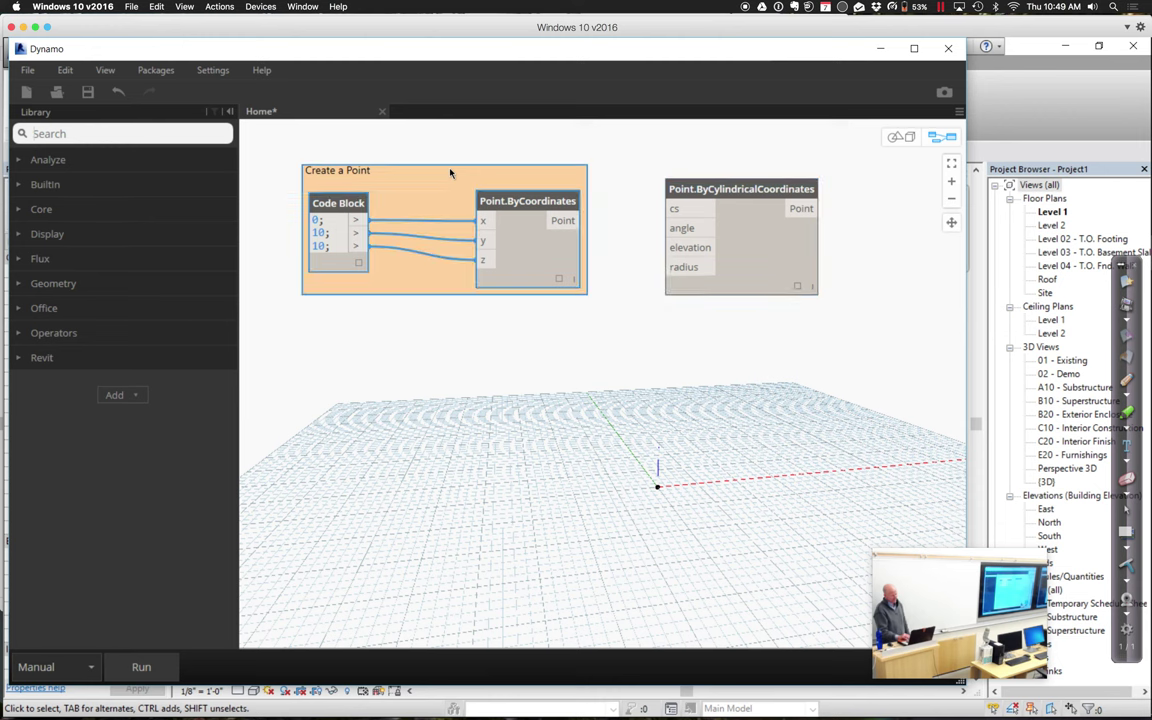
{"action": "left_click", "coordinate": [766, 240], "text": "shift"}
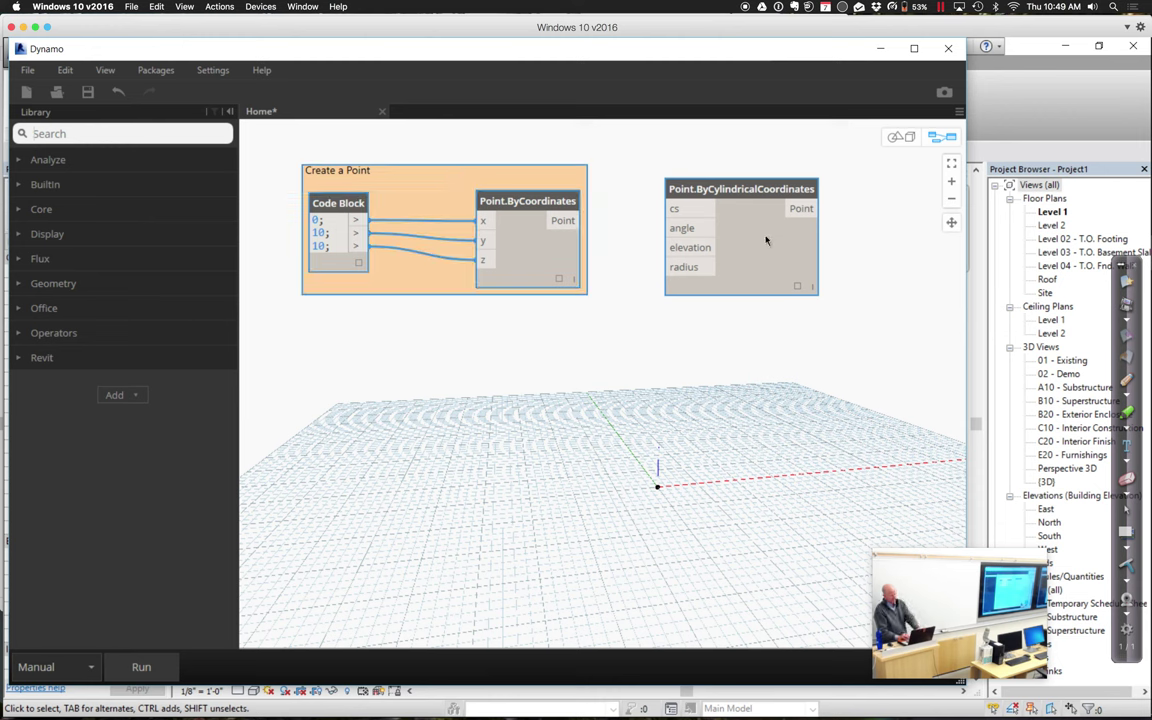
{"action": "right_click", "coordinate": [766, 240]}
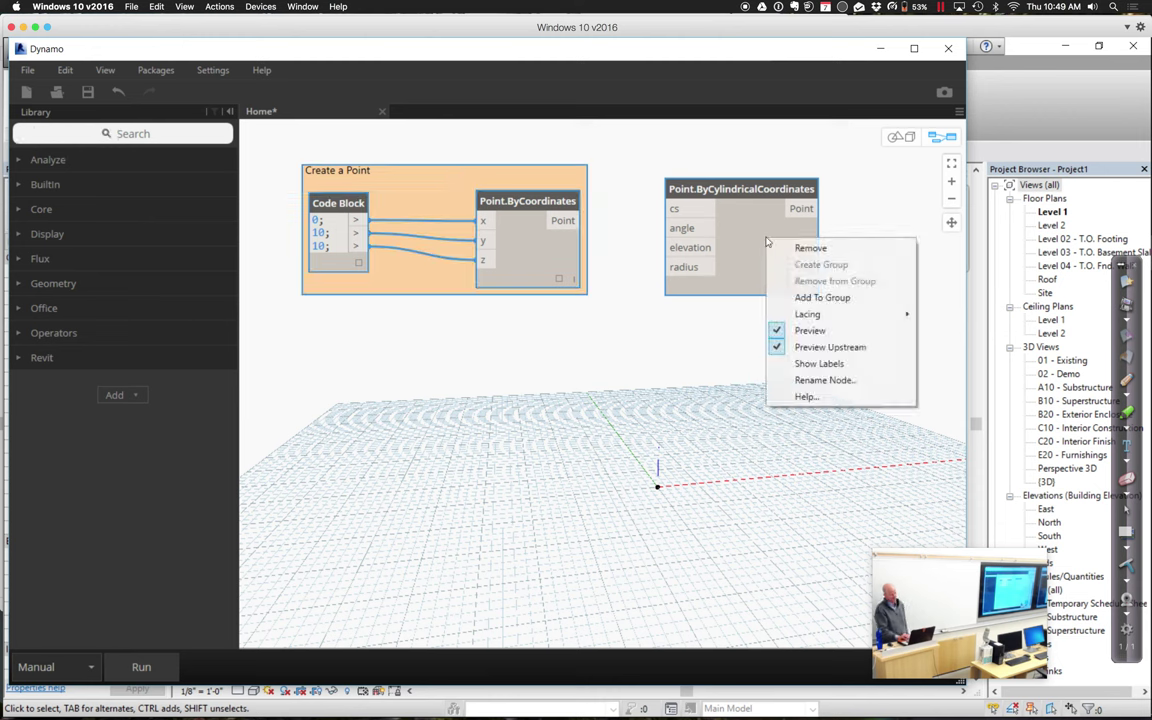
{"action": "left_click", "coordinate": [809, 297]}
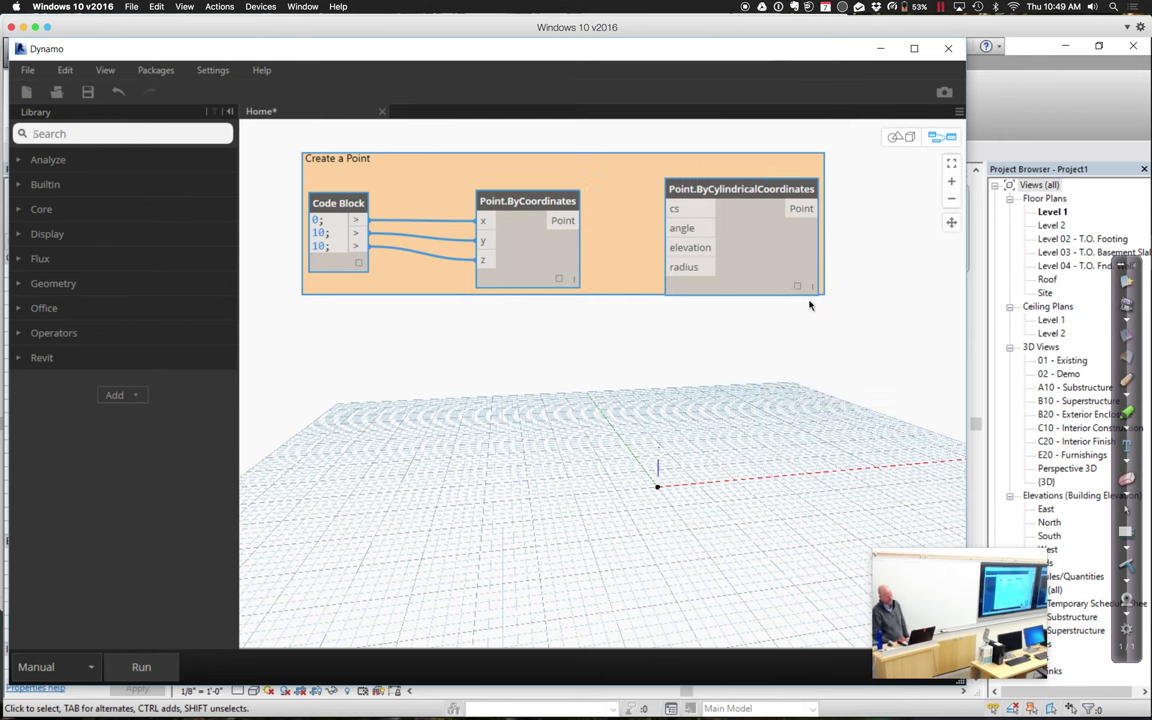
Step: Shift the whole group slightly and place the Point.ByCylindricalCoordinates node farther from Point.ByCoordinates so the group stretches with it
{"action": "left_click_drag", "start_coordinate": [757, 243], "coordinate": [730, 252]}
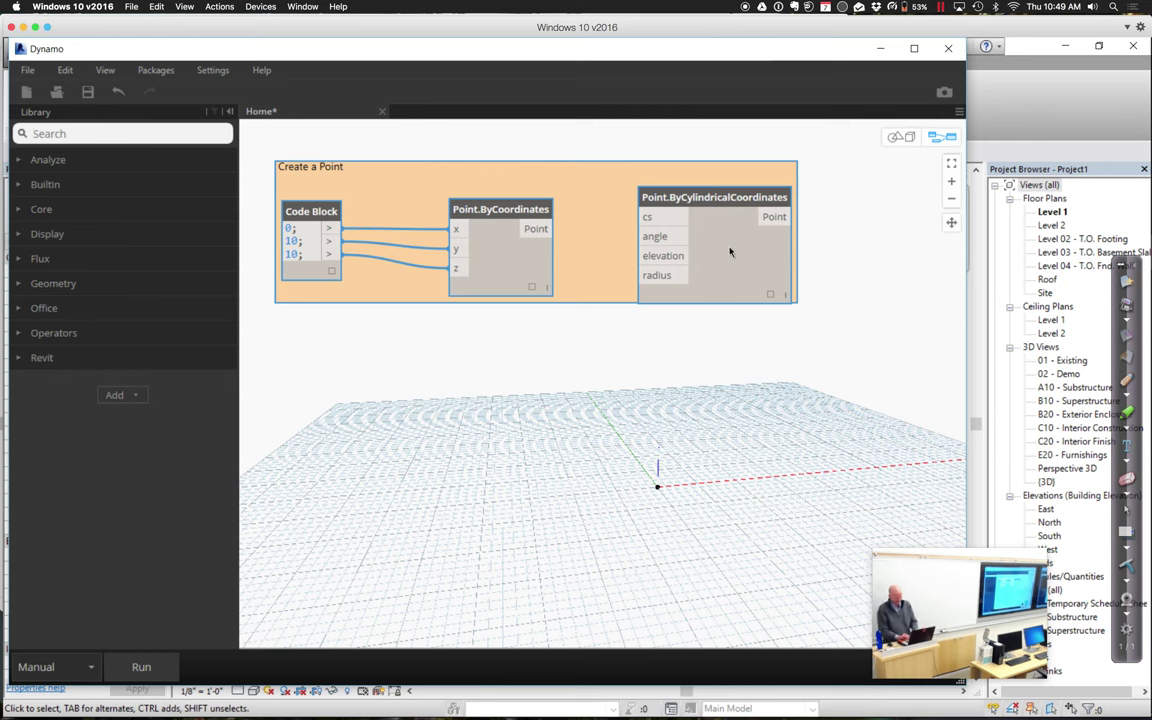
{"action": "left_click_drag", "start_coordinate": [730, 252], "coordinate": [741, 285]}
{"action": "left_click", "coordinate": [682, 314]}
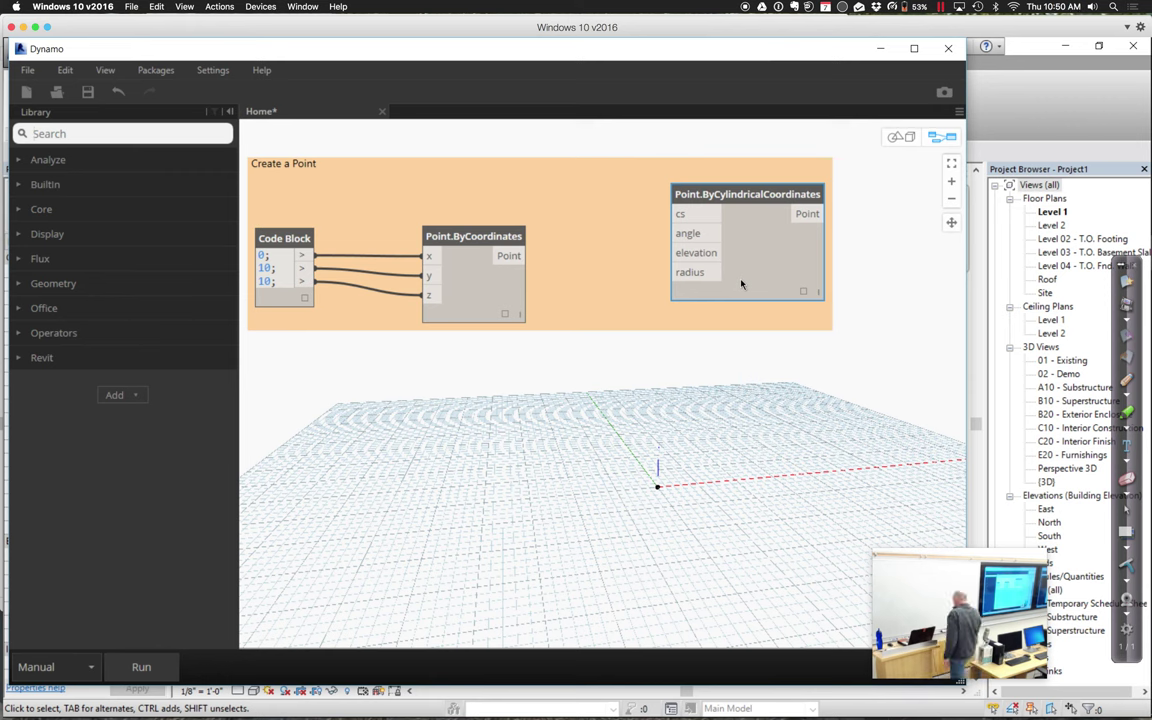
Step: Reposition the group and move Point.ByCoordinates closer to the Code Block and slightly below it inside the group
{"action": "left_click", "coordinate": [476, 238]}
{"action": "left_click_drag", "start_coordinate": [476, 240], "coordinate": [425, 244]}
{"action": "left_click_drag", "start_coordinate": [510, 228], "coordinate": [476, 213]}
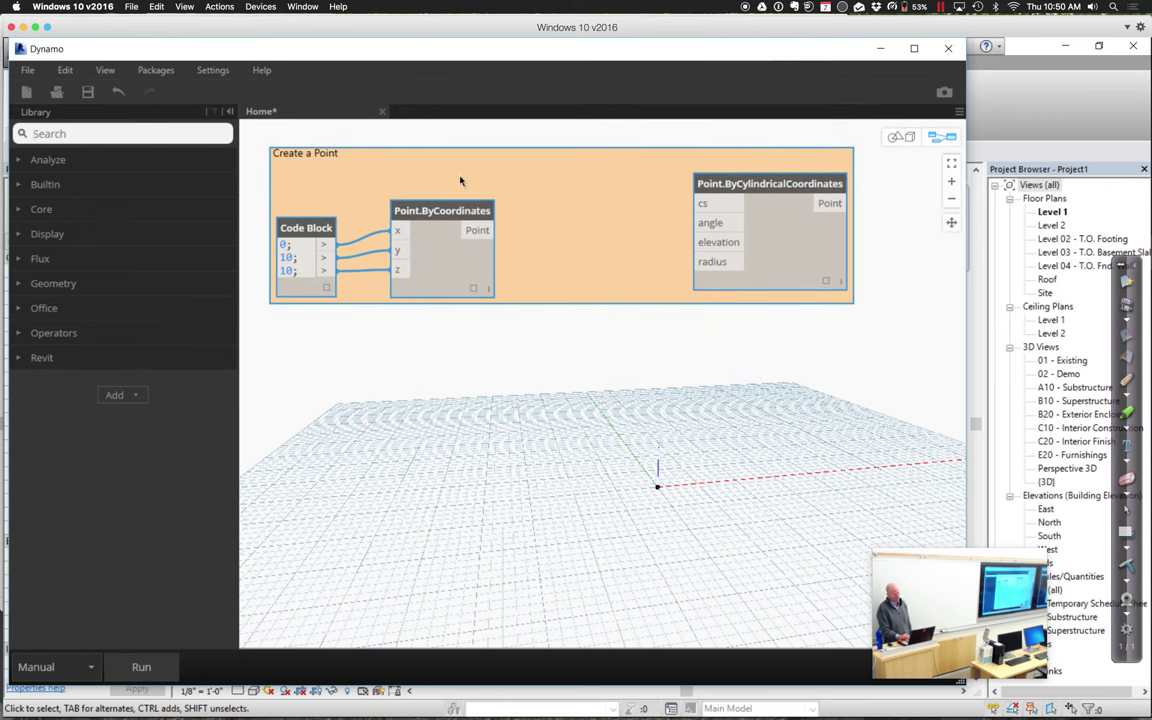
{"action": "mouse_move", "coordinate": [440, 207]}
{"action": "left_mouse_down"}
{"action": "mouse_move", "coordinate": [440, 187]}
{"action": "mouse_move", "coordinate": [441, 218]}
{"action": "left_mouse_up"}
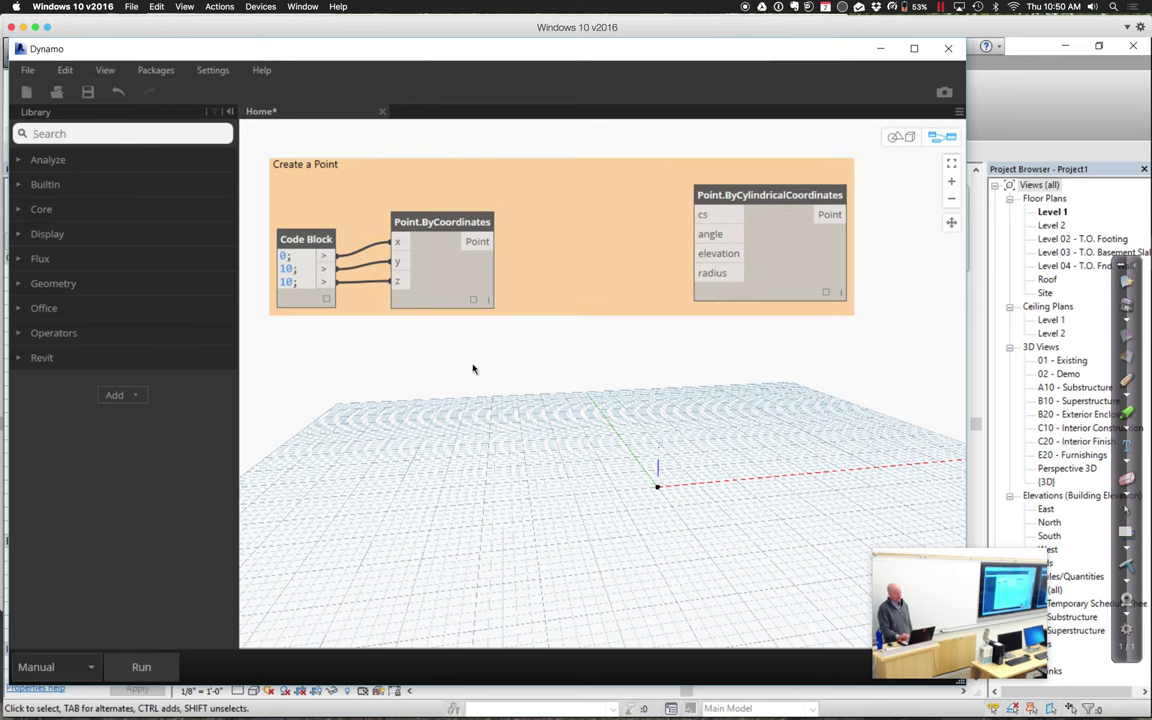
{"action": "left_click", "coordinate": [441, 226]}
{"action": "left_click_drag", "start_coordinate": [441, 226], "coordinate": [448, 259]}
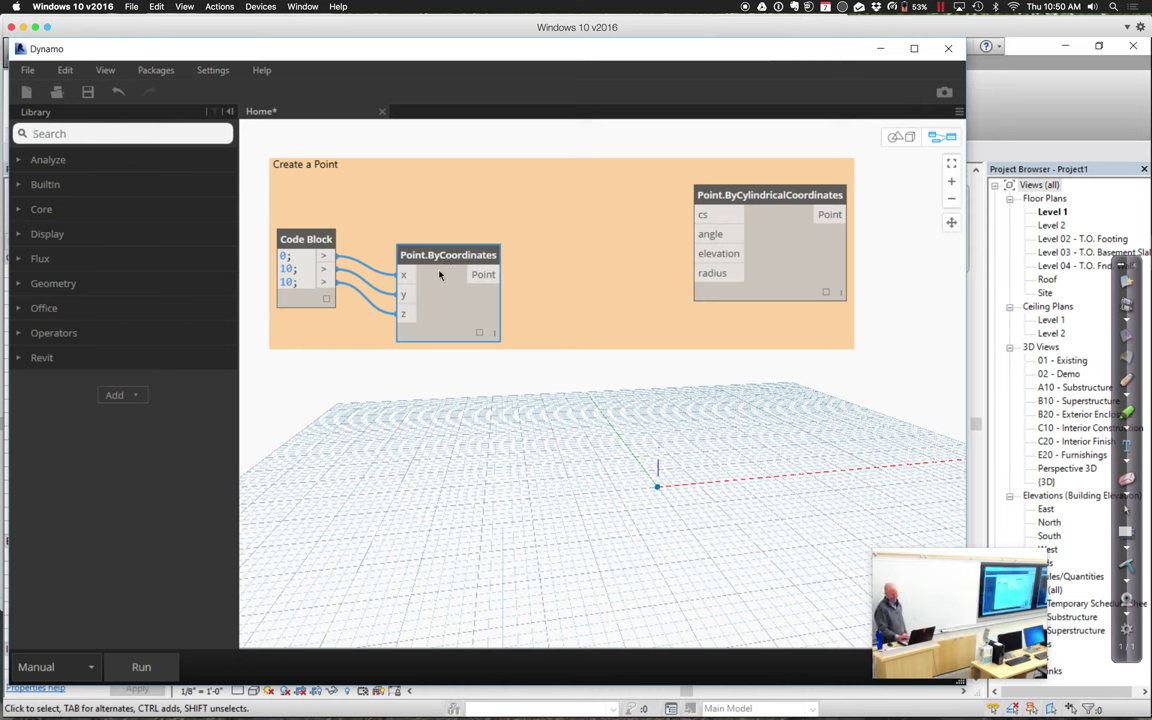
Step: Switch to the Mindomo class map, expand Working with Numbers, and reduce Creating Numbers and Creating Arrays/Lists of Numbers to their first-level subtopics
{"action": "key", "text": "ctrl+Left"}
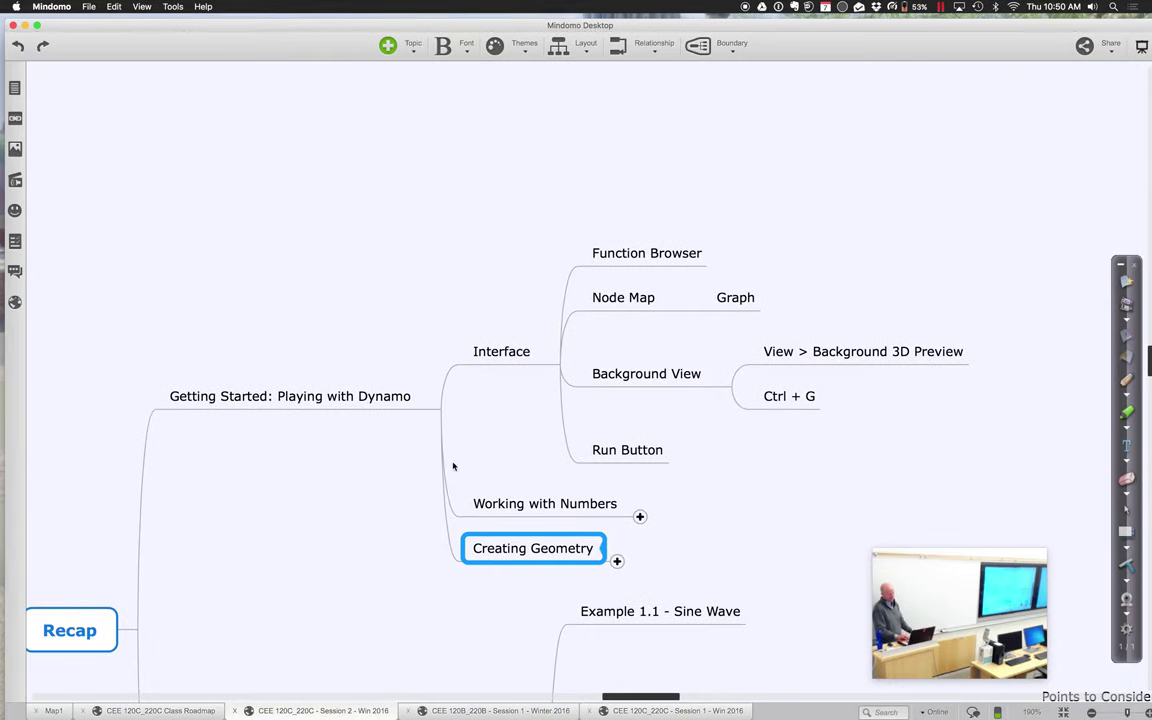
{"action": "left_click", "coordinate": [640, 517]}
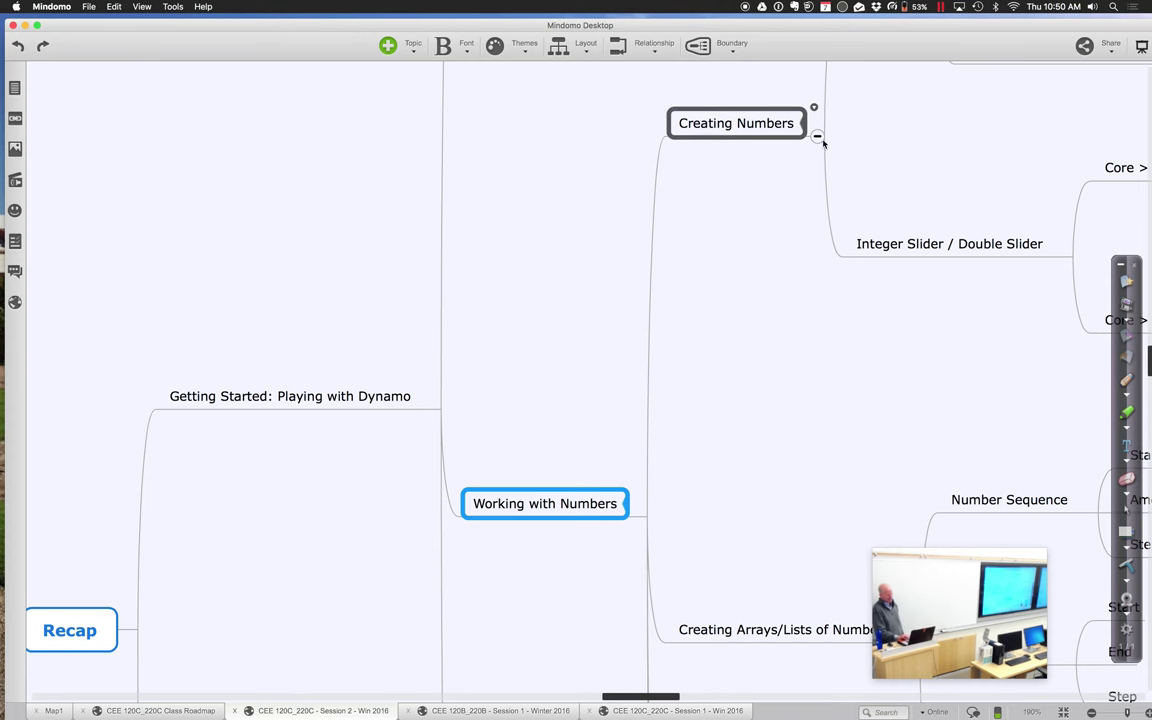
{"action": "left_click", "coordinate": [817, 137]}
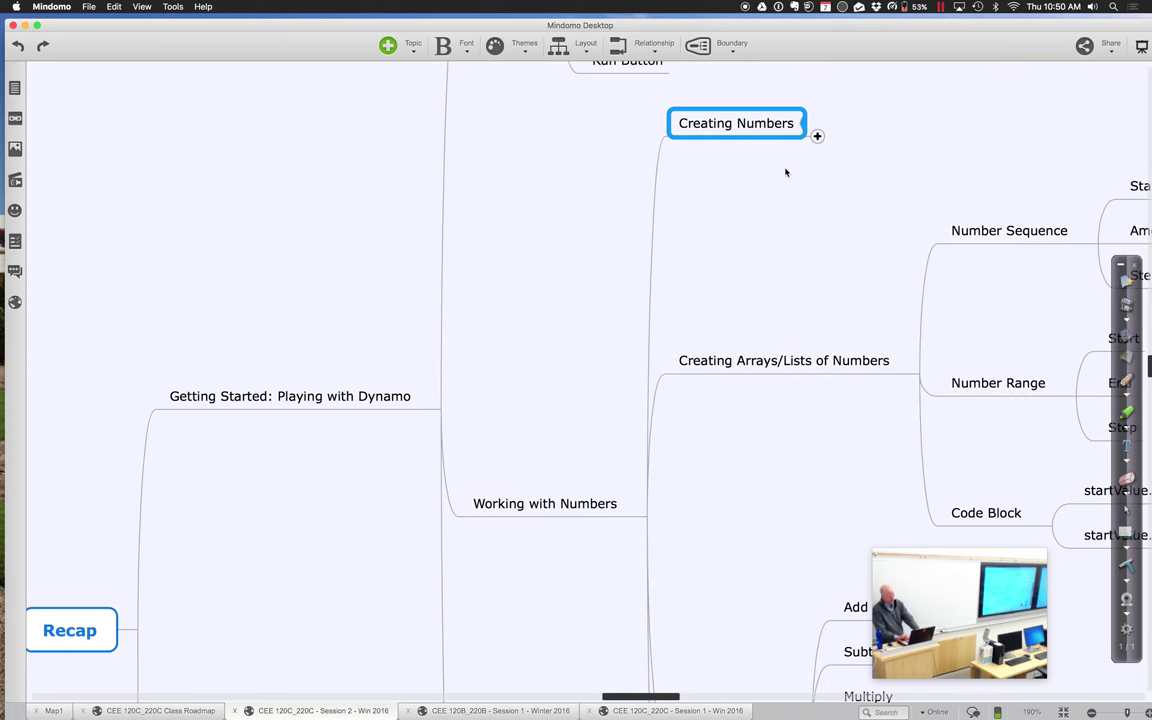
{"action": "key", "text": "ctrl+z"}
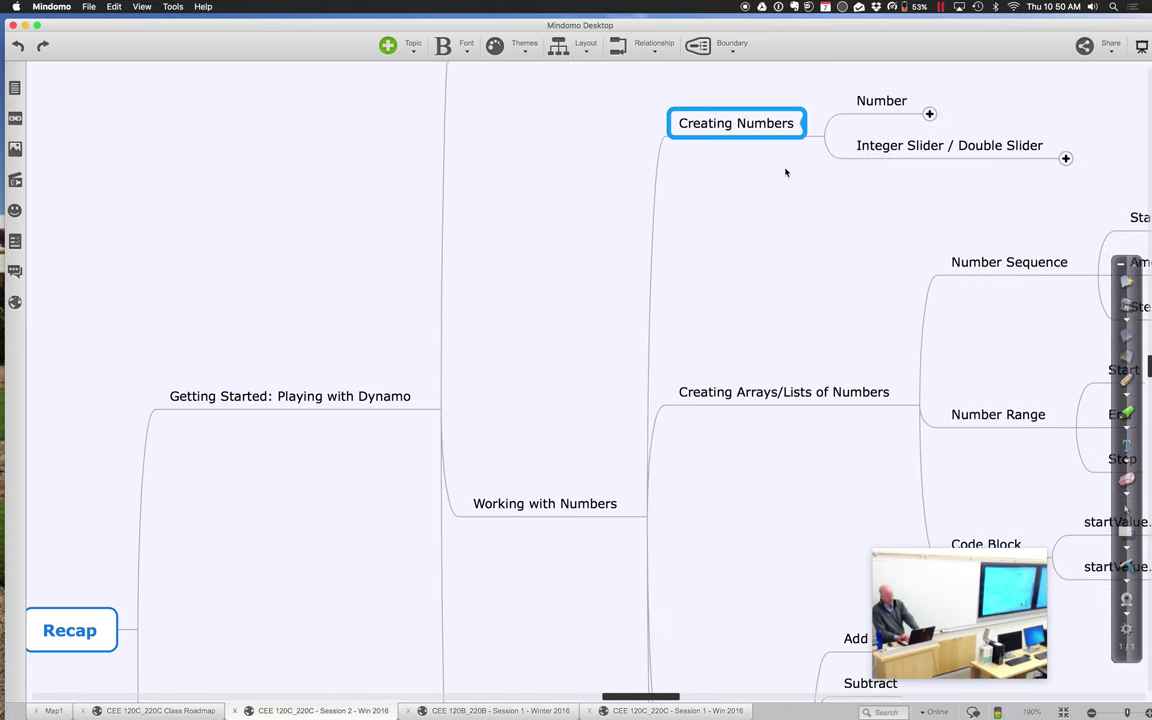
{"action": "left_click", "coordinate": [843, 400]}
{"action": "key", "text": "ctrl+z"}
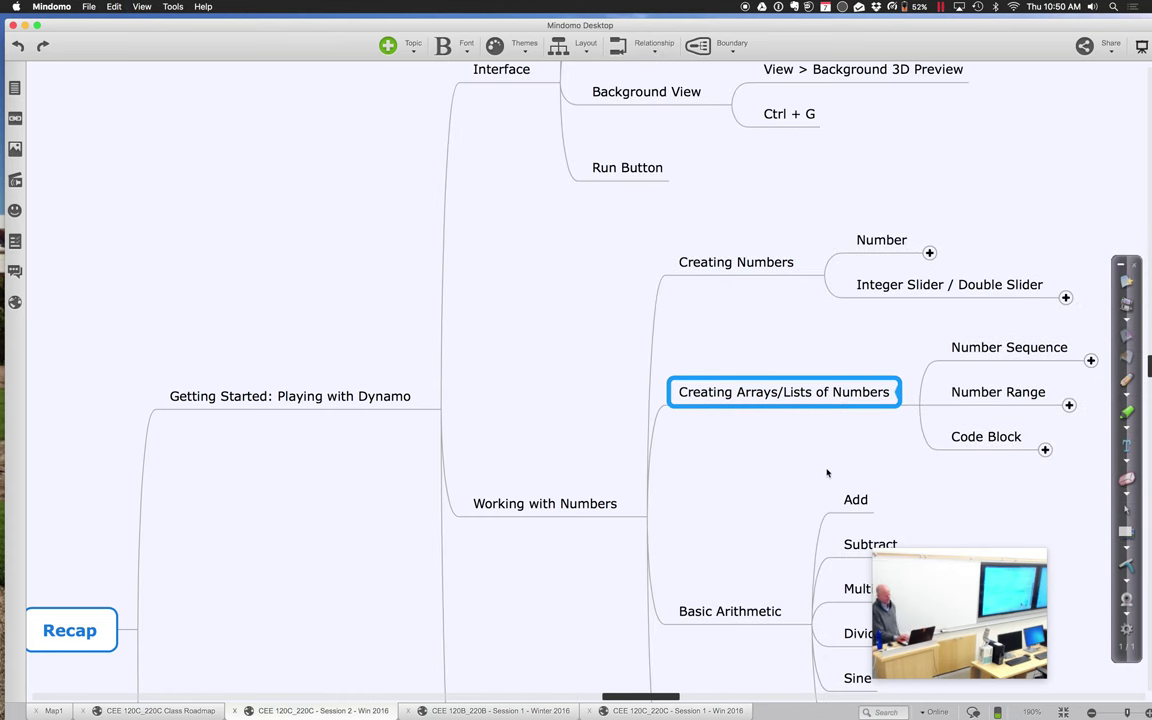
Step: Review the Basic Arithmetic and Formula topics, and open Creating Geometry showing only its first-level subtopics
{"action": "scroll", "coordinate": [835, 463], "scroll_direction": "down", "scroll_amount": 5}
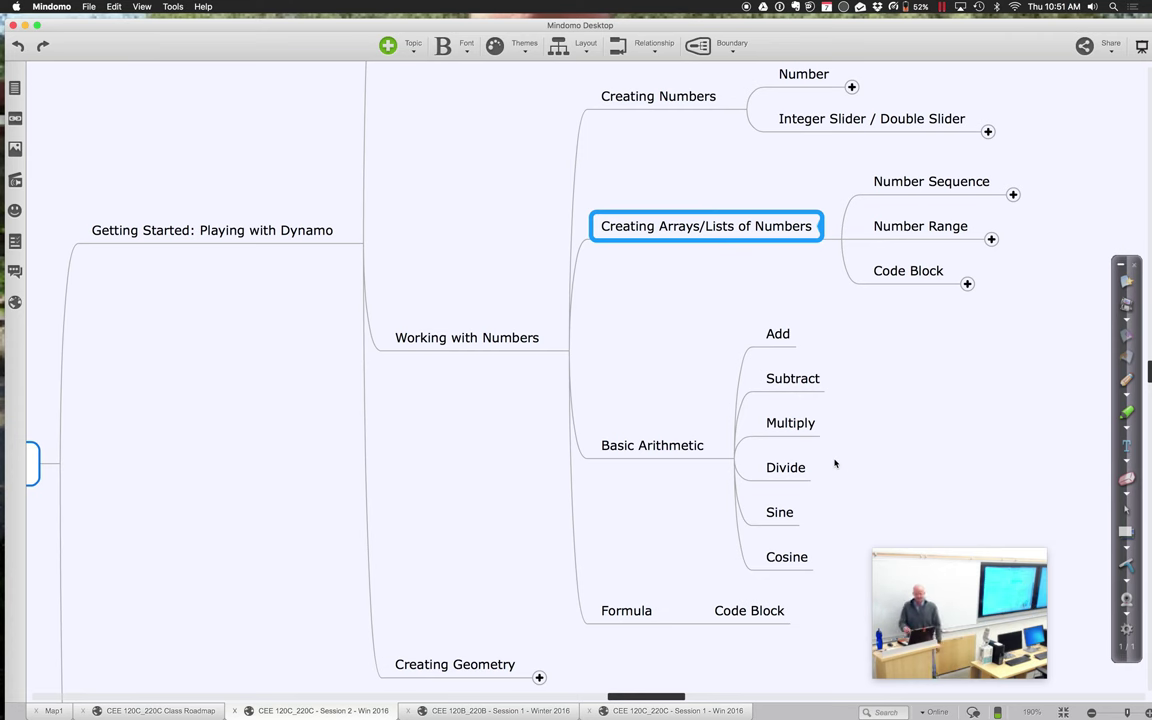
{"action": "scroll", "coordinate": [510, 507], "scroll_direction": "down", "scroll_amount": 5}
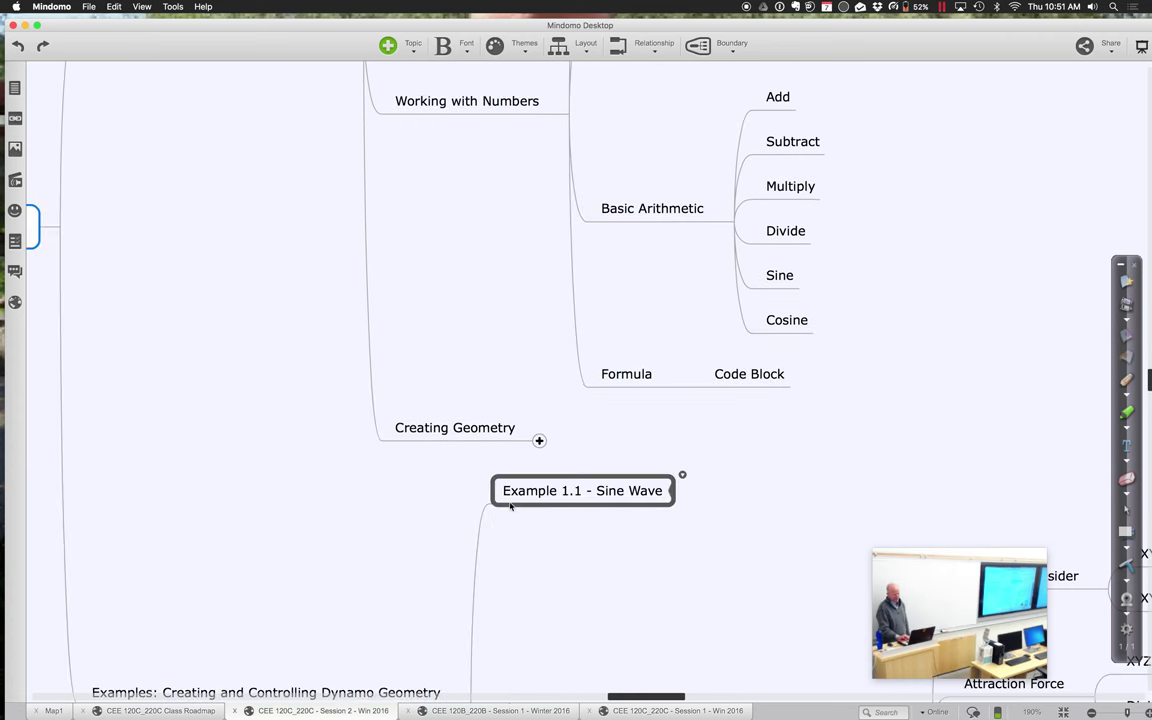
{"action": "left_click", "coordinate": [539, 394]}
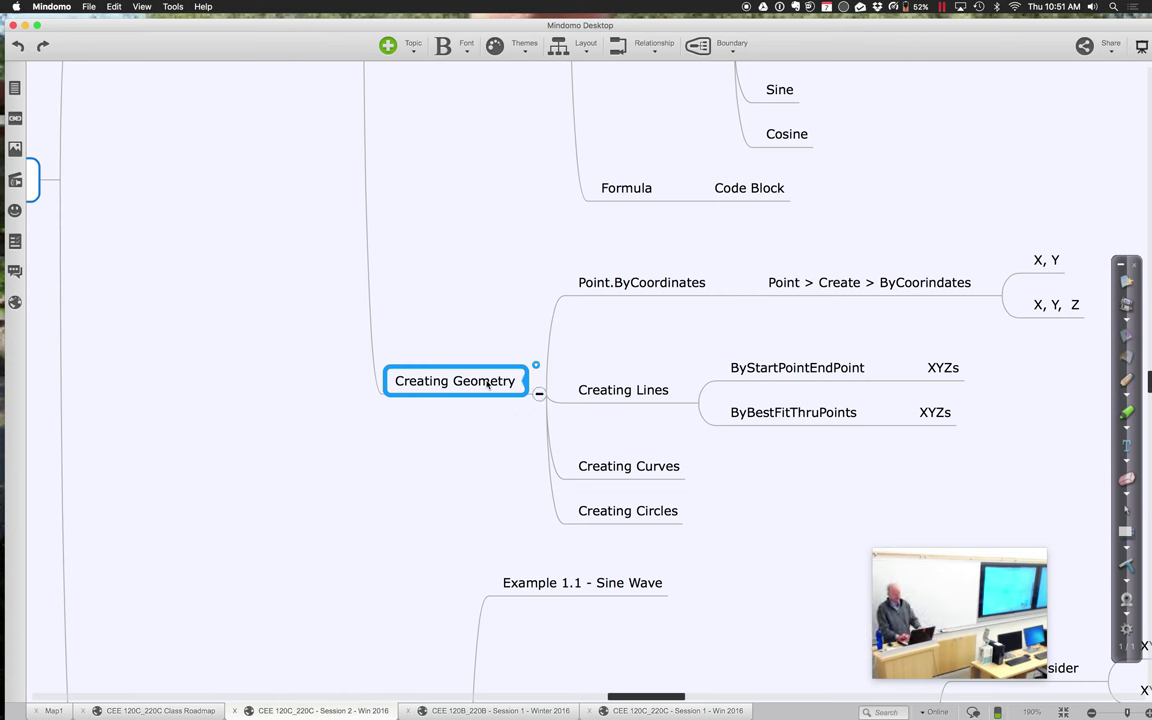
{"action": "key", "text": "alt+minus"}
{"action": "scroll", "coordinate": [336, 378], "scroll_direction": "up", "scroll_amount": 5}
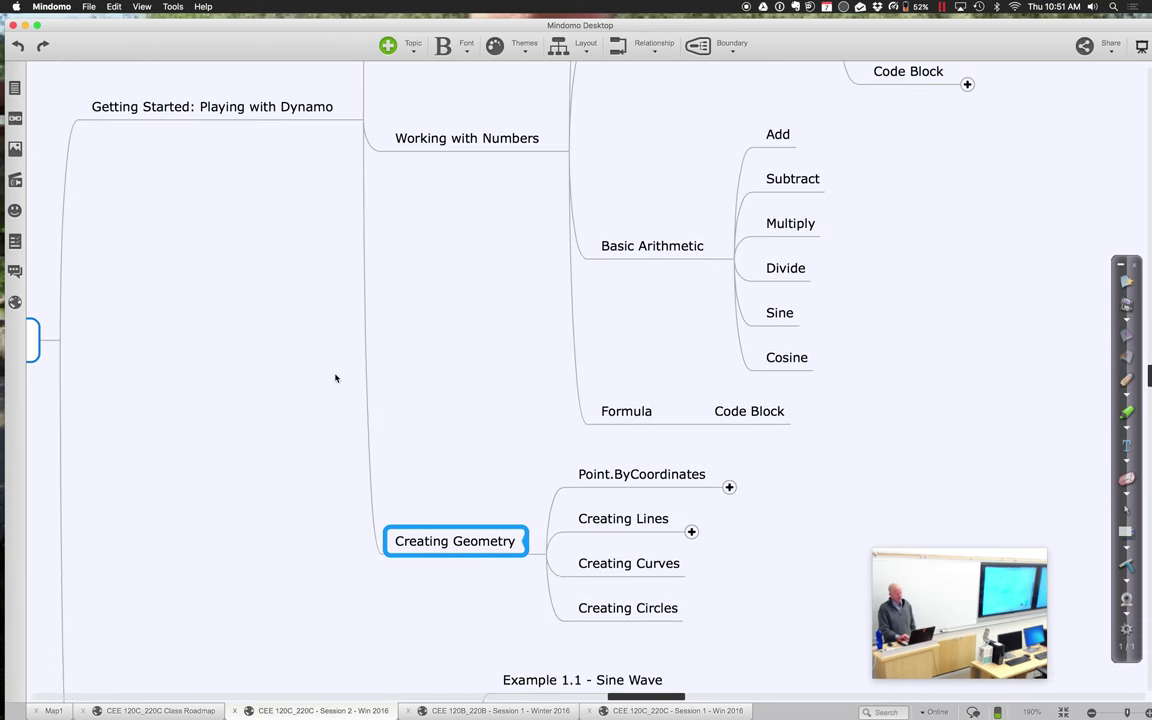
Step: Reduce the Getting Started: Playing with Dynamo branch and the Recap topic to their first-level subtopics
{"action": "left_click", "coordinate": [262, 127]}
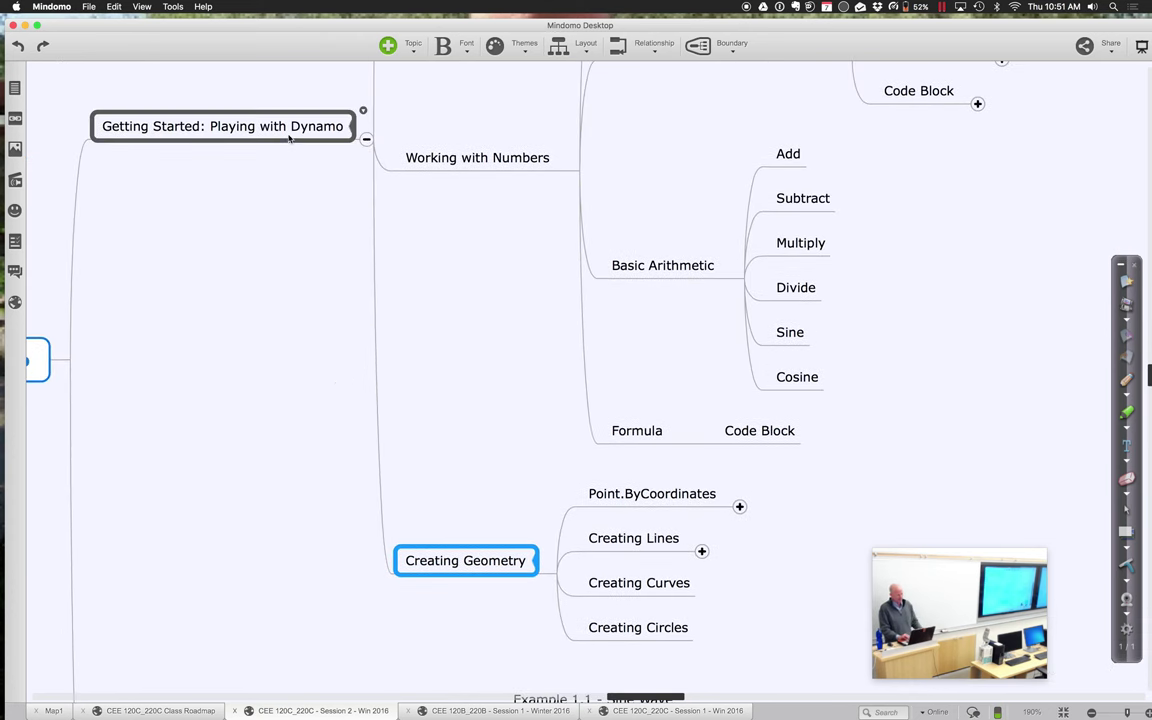
{"action": "key", "text": "alt+minus"}
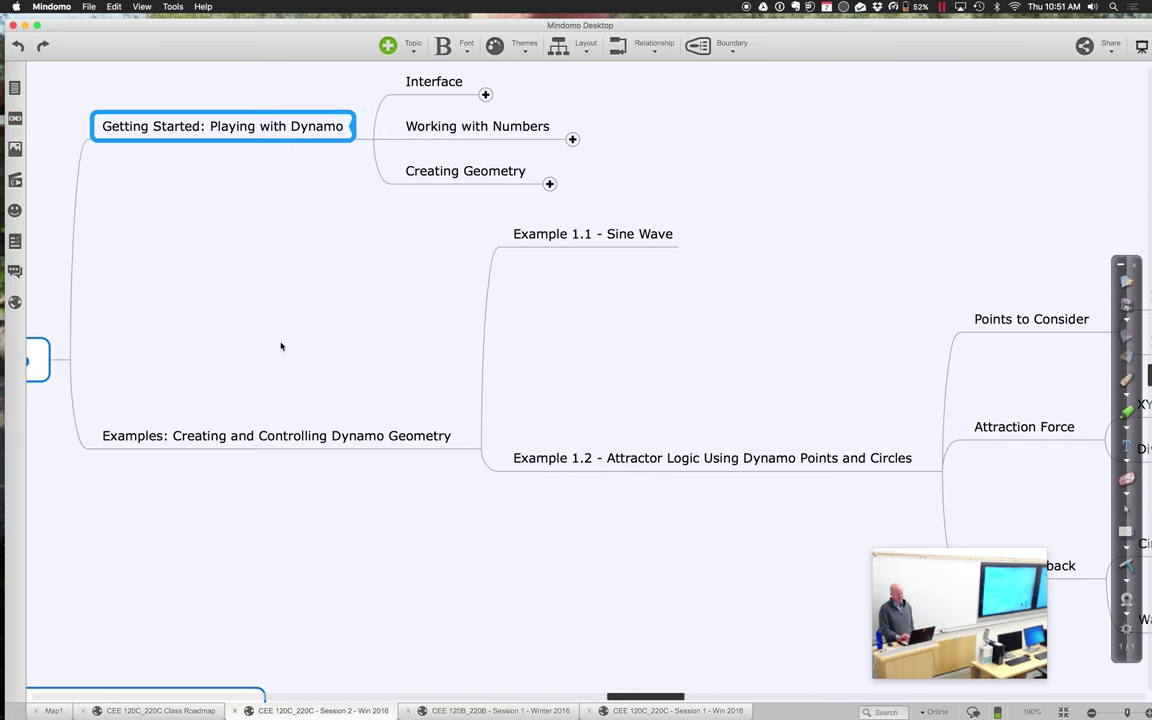
{"action": "scroll", "coordinate": [280, 342], "scroll_direction": "down", "scroll_amount": 2}
{"action": "scroll", "coordinate": [280, 342], "scroll_direction": "left", "scroll_amount": 5}
{"action": "scroll", "coordinate": [281, 346], "scroll_direction": "down", "scroll_amount": 7}
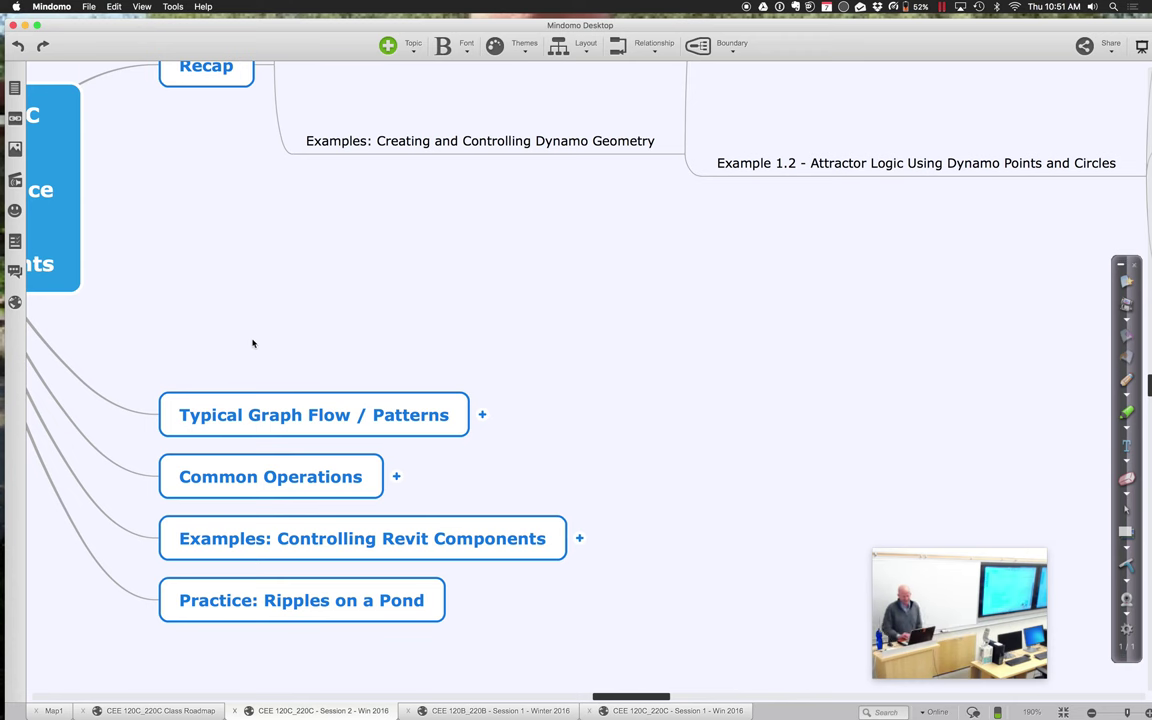
{"action": "scroll", "coordinate": [138, 219], "scroll_direction": "up", "scroll_amount": 5}
{"action": "left_click", "coordinate": [199, 226]}
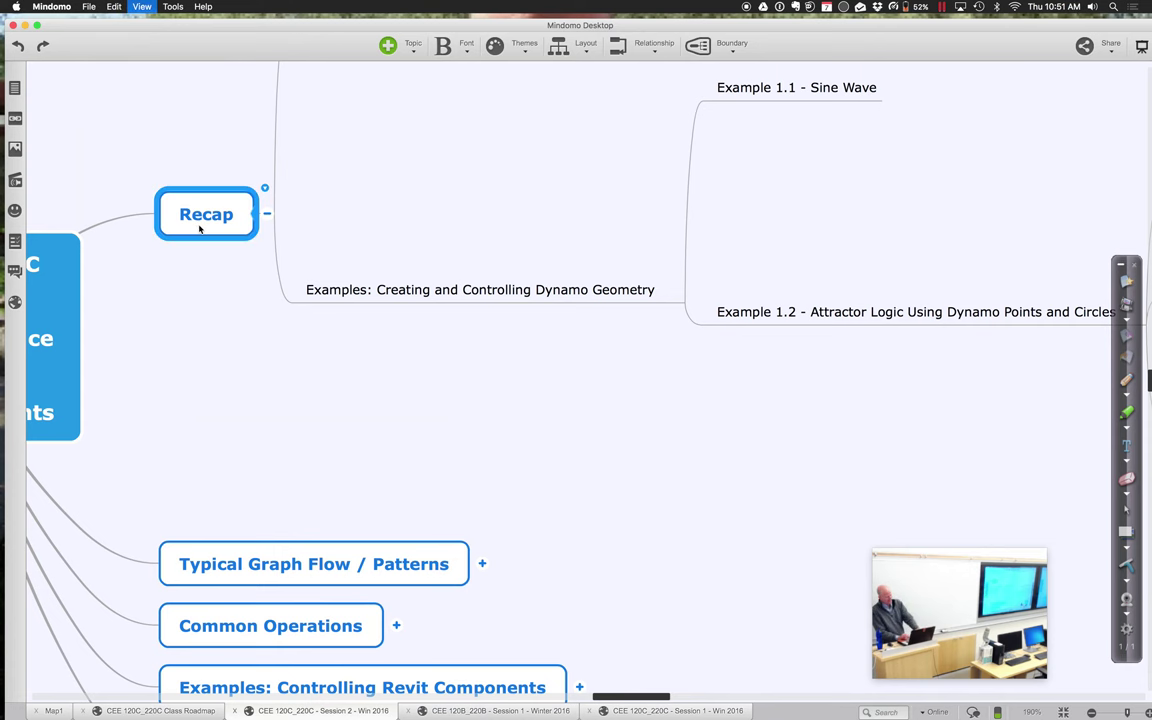
{"action": "key", "text": "super+minus"}
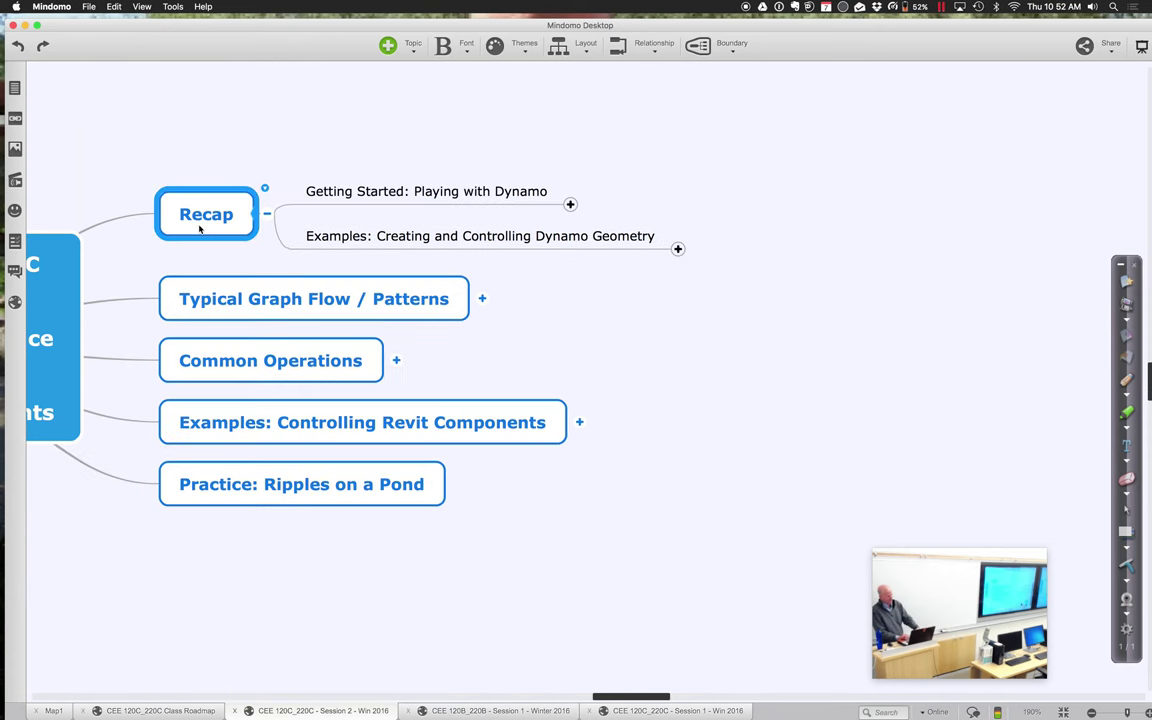
Step: Expand Typical Graph Flow / Patterns and enlarge its Get Something > Compute Something > Do Something diagram to examine it
{"action": "left_click", "coordinate": [481, 298]}
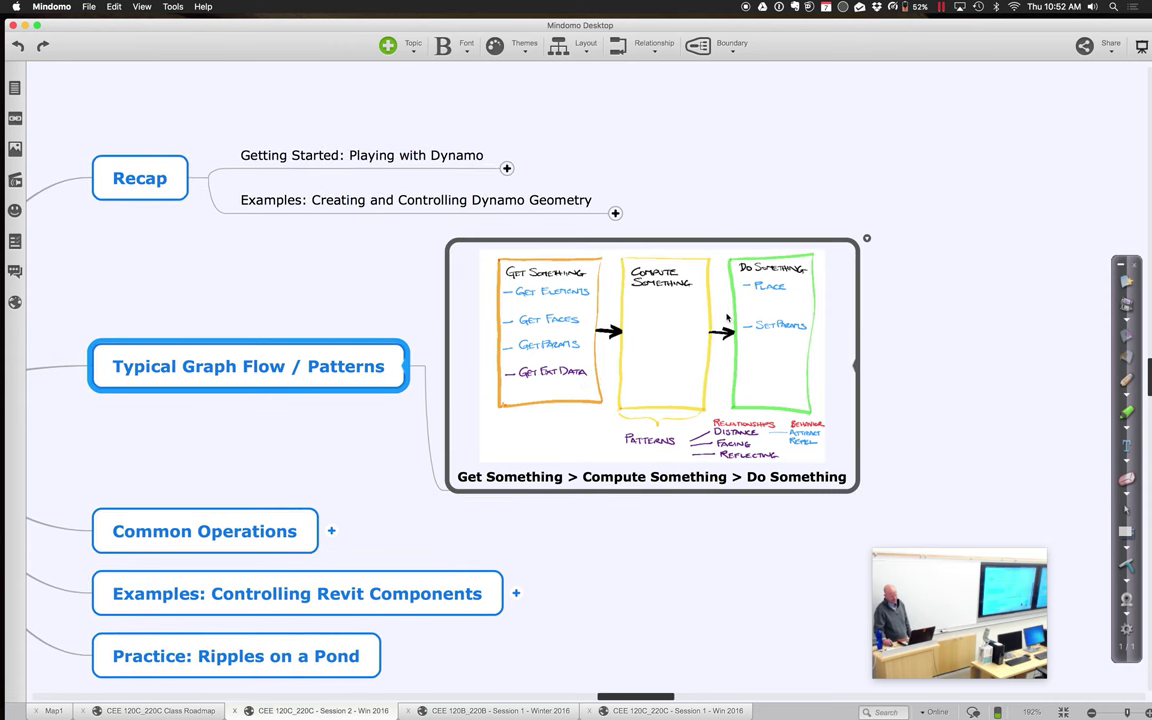
{"action": "left_click", "coordinate": [653, 284]}
{"action": "left_click", "coordinate": [653, 284]}
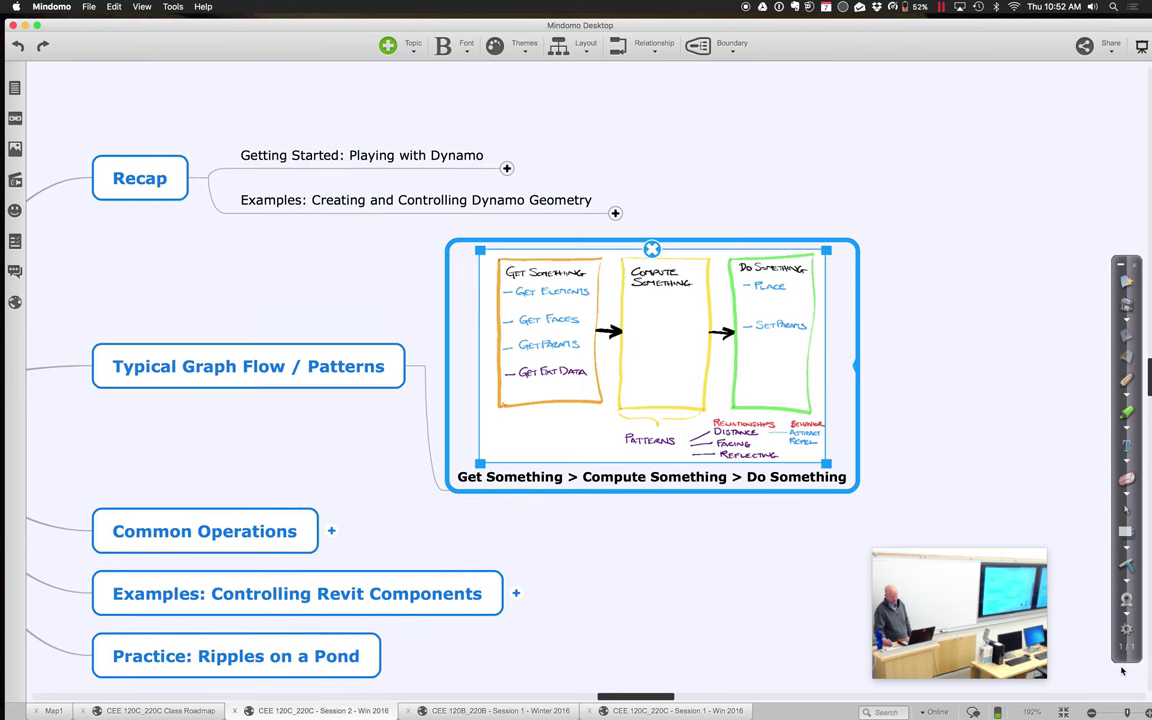
{"action": "key", "text": "super+equal"}
{"action": "key", "text": "super+equal"}
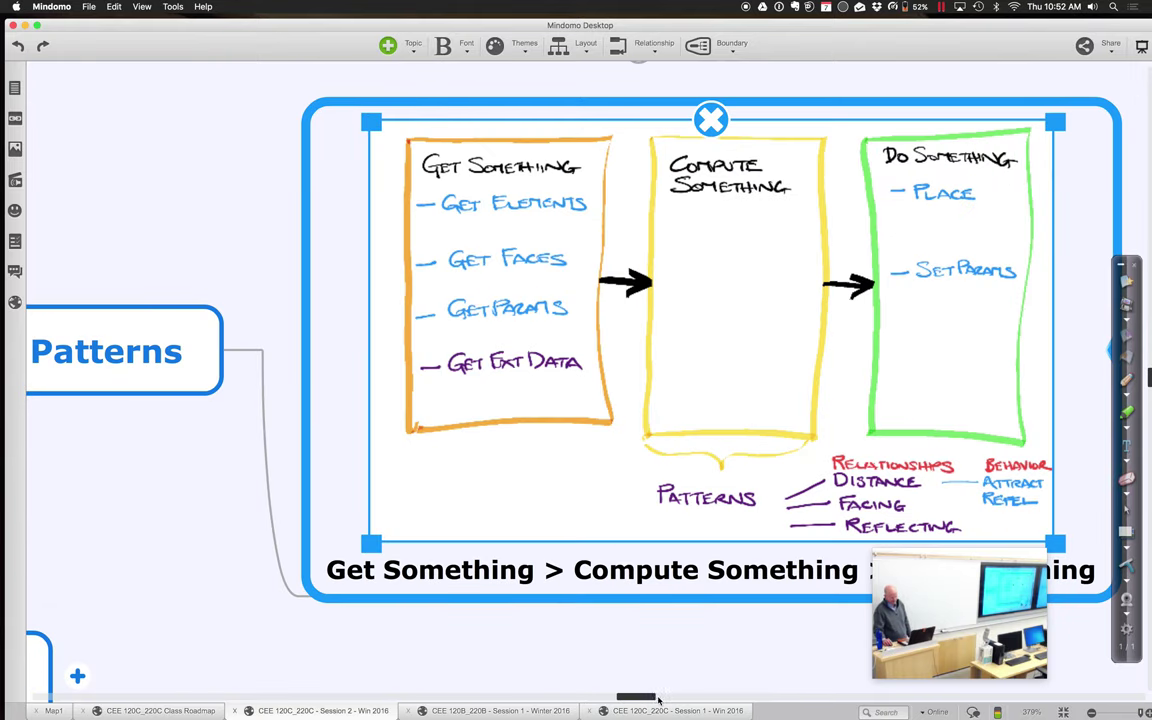
{"action": "scroll", "coordinate": [652, 700], "scroll_direction": "right", "scroll_amount": 6}
{"action": "scroll", "coordinate": [650, 700], "scroll_direction": "left", "scroll_amount": 3}
{"action": "scroll", "coordinate": [647, 700], "scroll_direction": "left", "scroll_amount": 1}
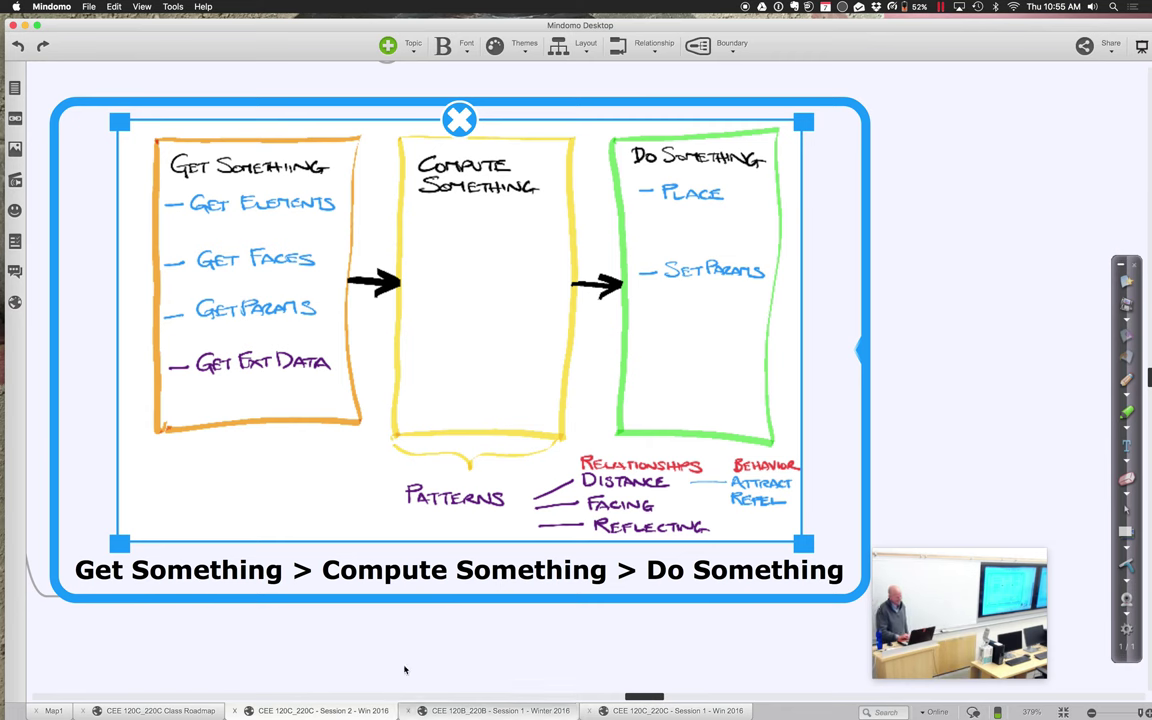
Step: Return to the Typical Graph Flow / Patterns topic and collapse it
{"action": "scroll", "coordinate": [355, 595], "scroll_direction": "left", "scroll_amount": 2}
{"action": "scroll", "coordinate": [355, 595], "scroll_direction": "left", "scroll_amount": 5}
{"action": "scroll", "coordinate": [355, 595], "scroll_direction": "down", "scroll_amount": 3}
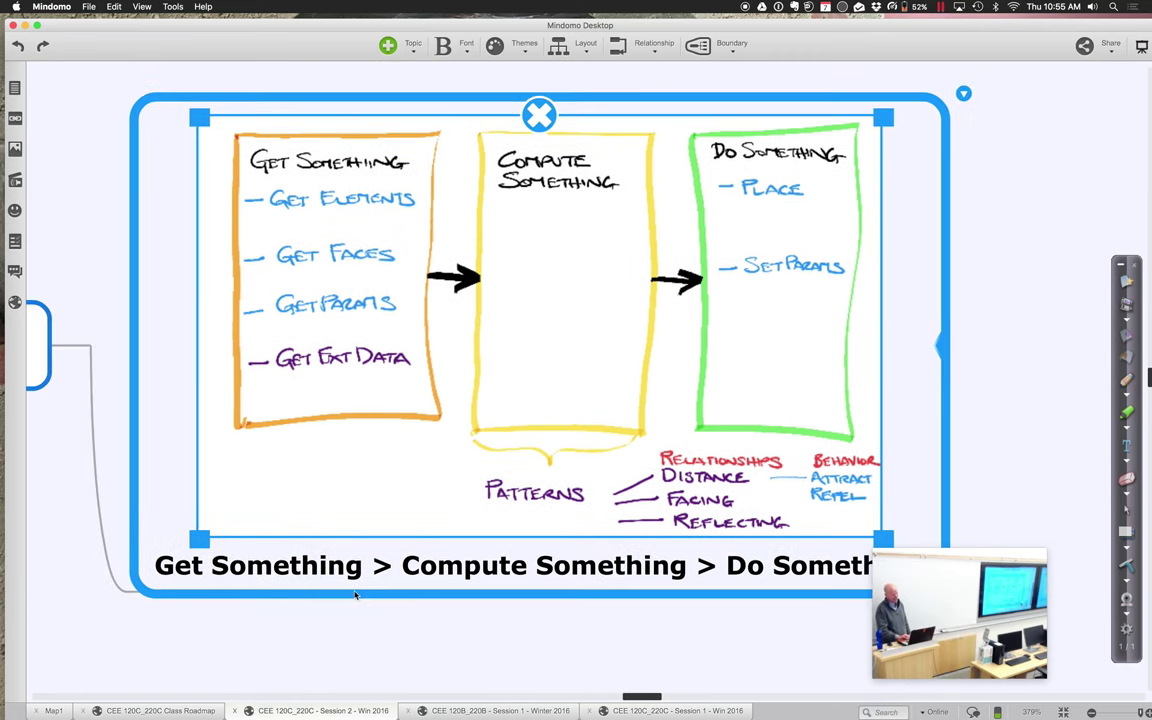
{"action": "scroll", "coordinate": [355, 595], "scroll_direction": "left", "scroll_amount": 10}
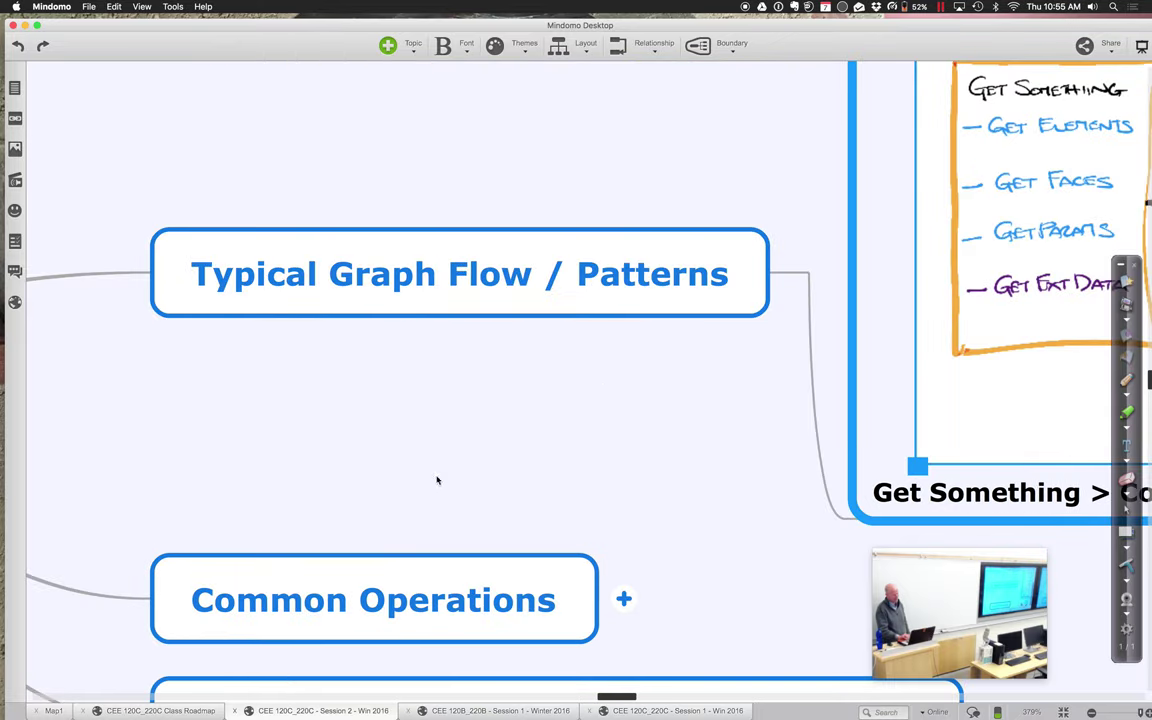
{"action": "left_click", "coordinate": [720, 250]}
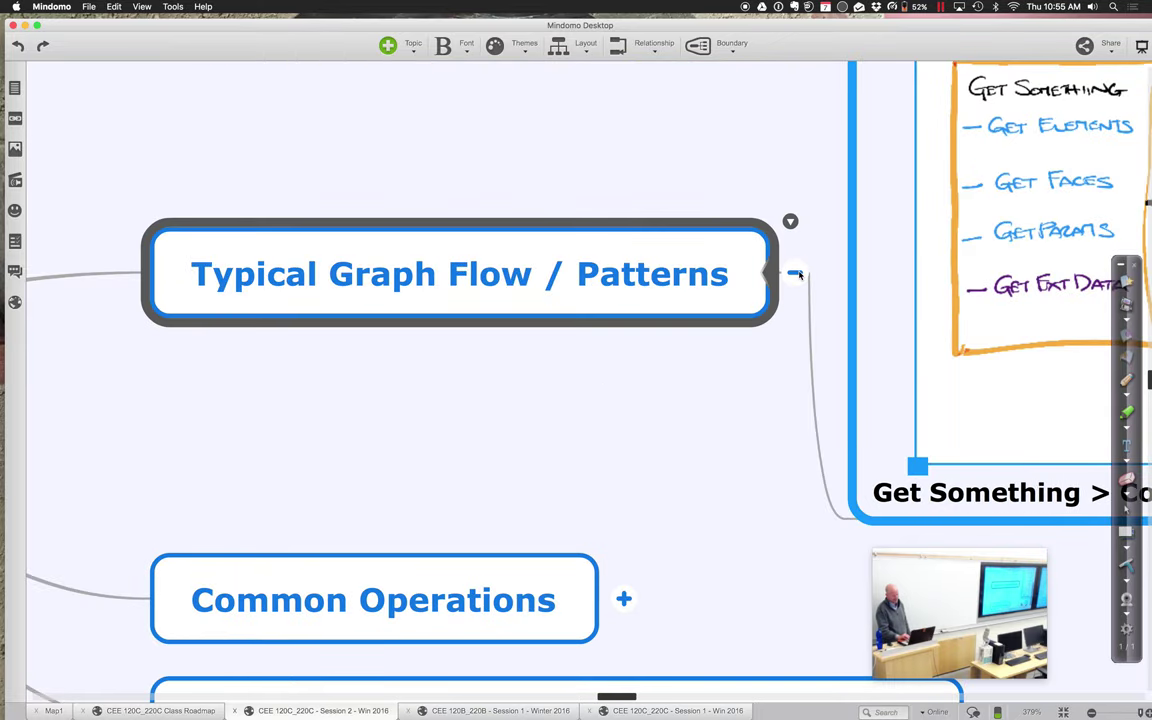
{"action": "left_click", "coordinate": [797, 271]}
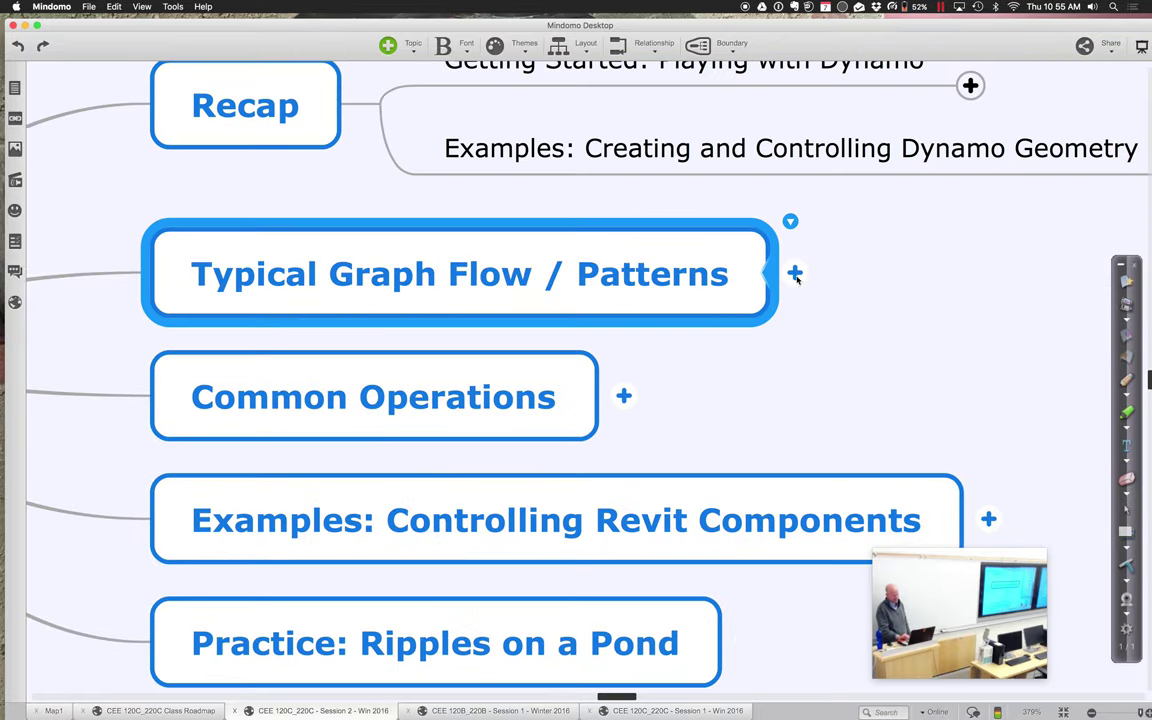
Step: Expand Common Operations, review its placing, getting and parameter subtopics at a size that shows the whole branch, and collapse it
{"action": "left_click", "coordinate": [623, 396]}
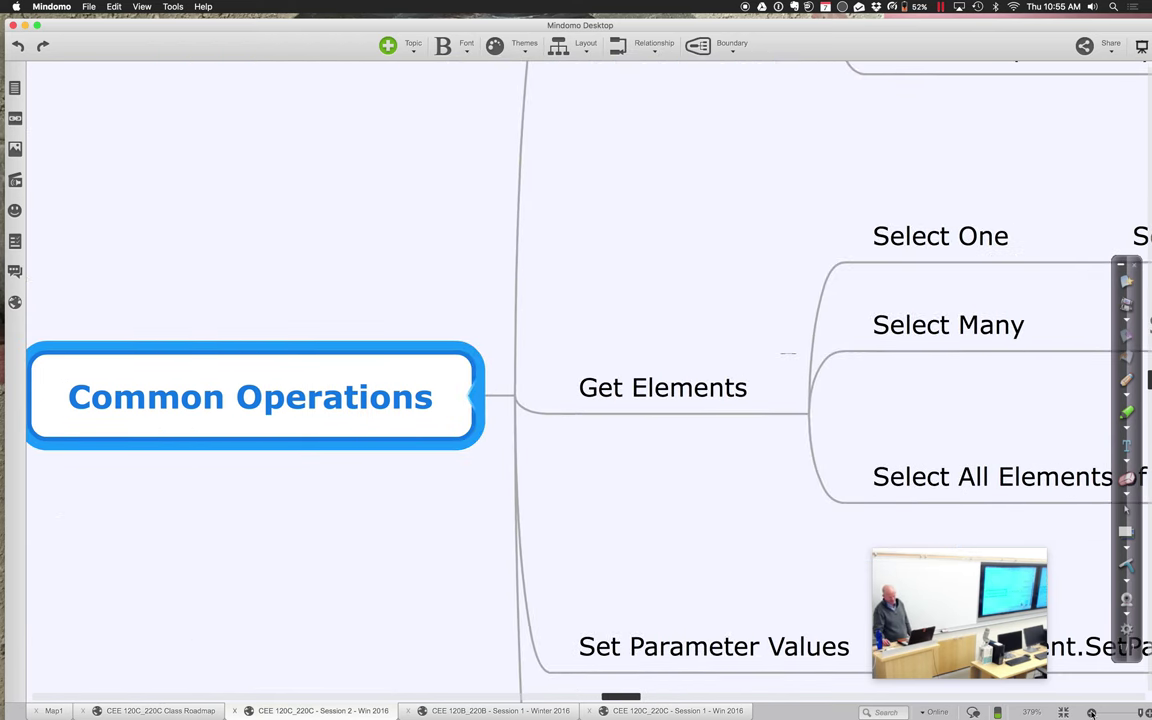
{"action": "key", "text": "super+minus"}
{"action": "key", "text": "super+minus"}
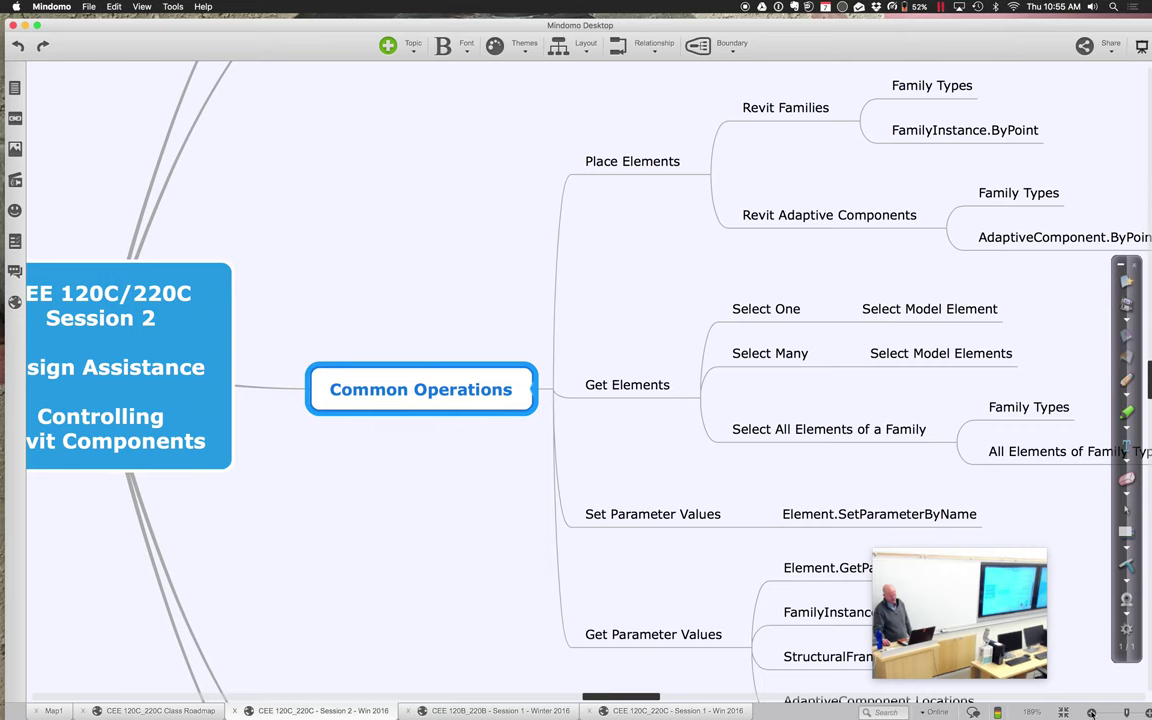
{"action": "key", "text": "super+minus"}
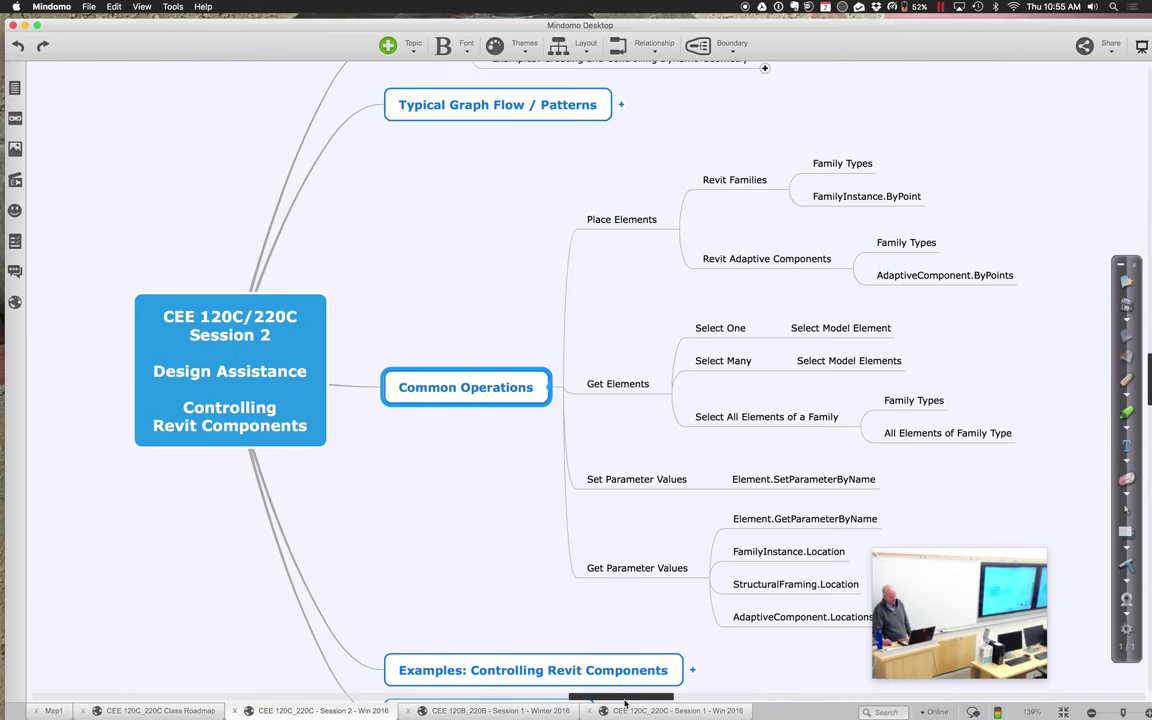
{"action": "left_click_drag", "start_coordinate": [624, 699], "coordinate": [635, 700]}
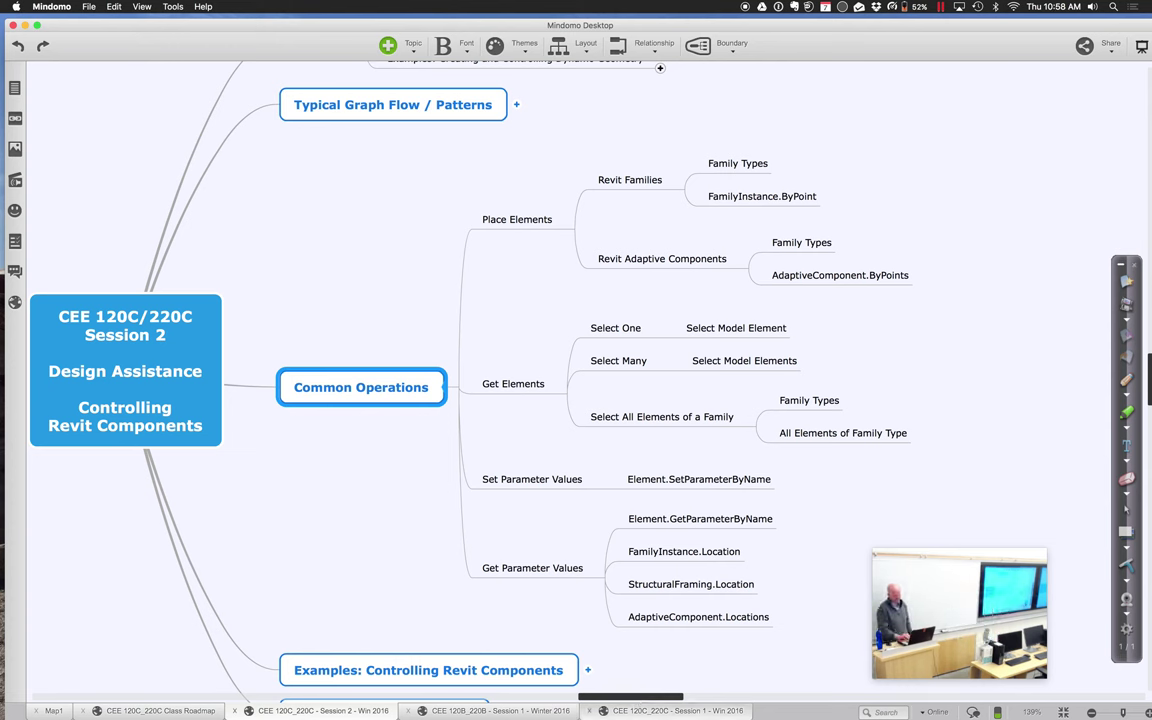
{"action": "left_click", "coordinate": [454, 387]}
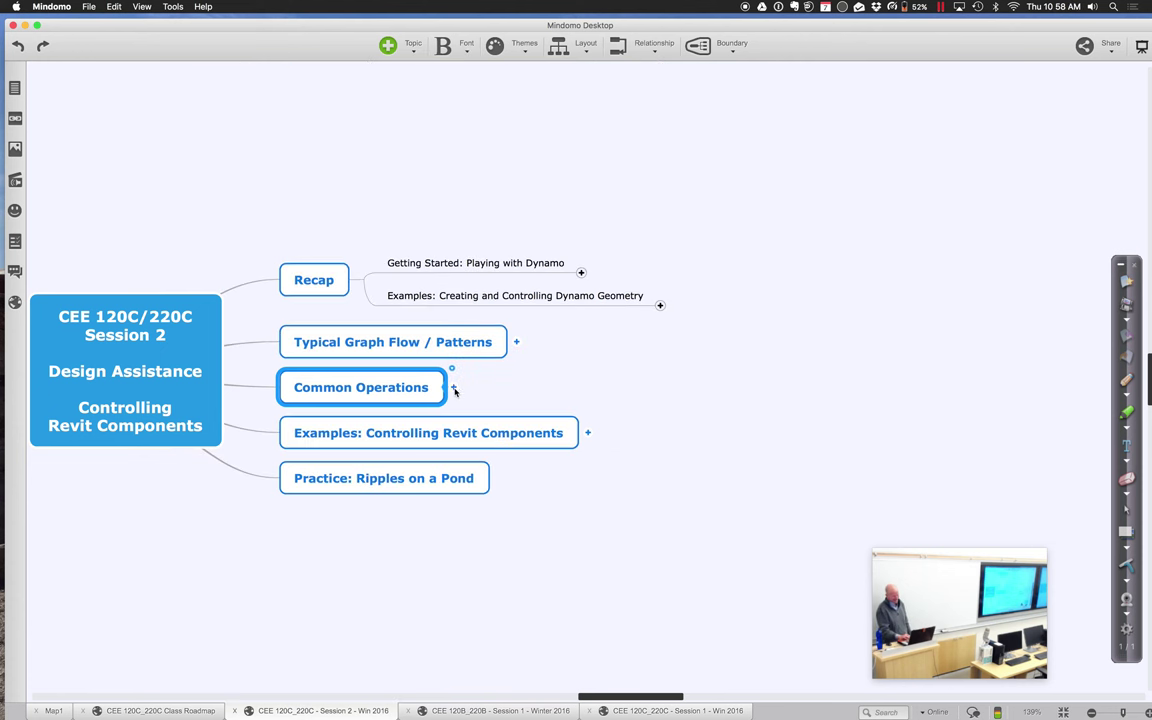
Step: Expand Examples: Controlling Revit Components, and check the Session 2 files on the Canvas page in Chrome before returning to the Mindomo map
{"action": "left_click", "coordinate": [587, 434]}
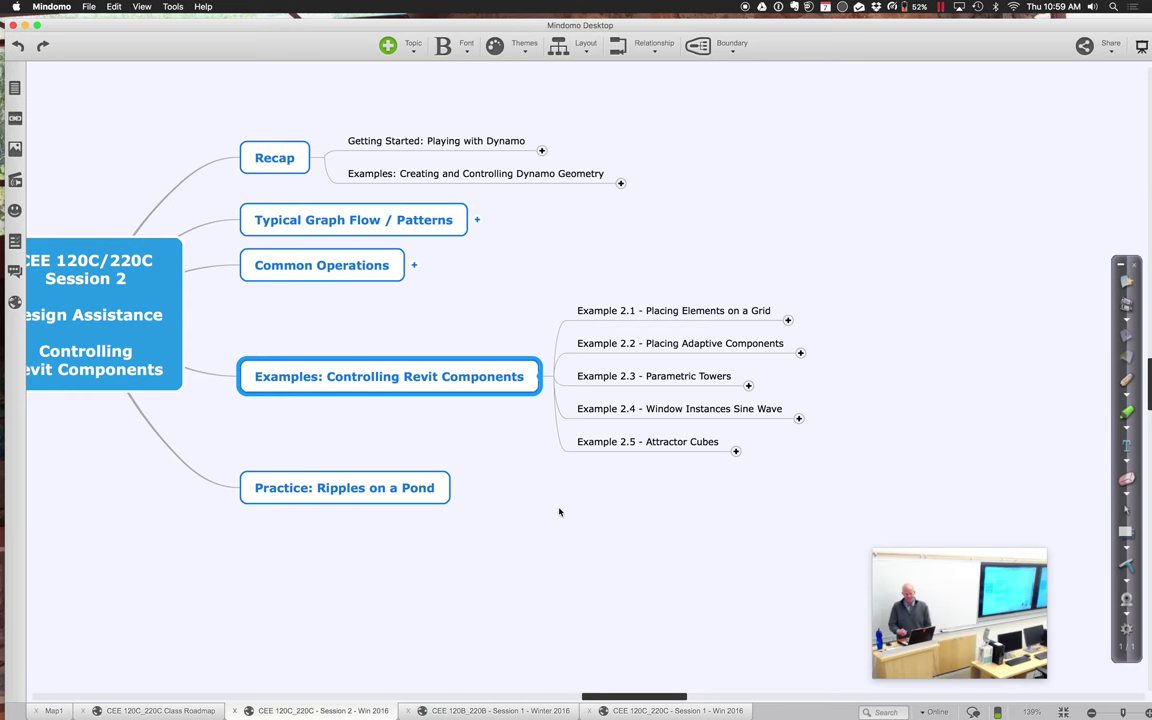
{"action": "key", "text": "ctrl+Left"}
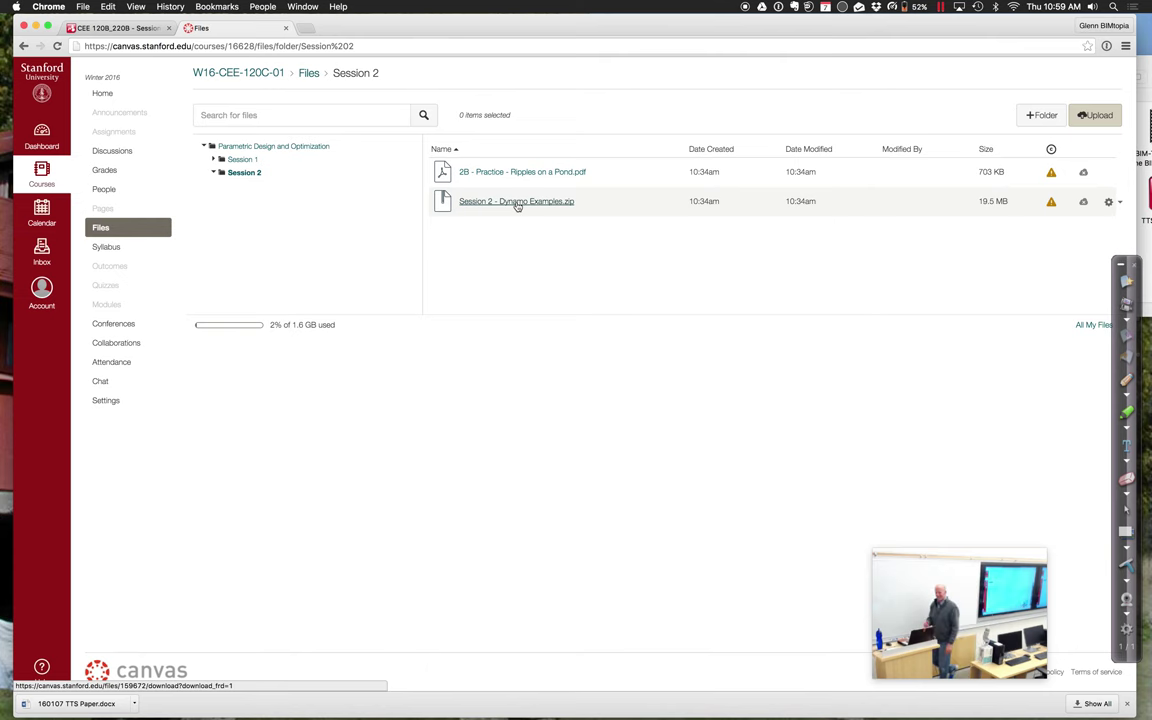
{"action": "key", "text": "ctrl+Right"}
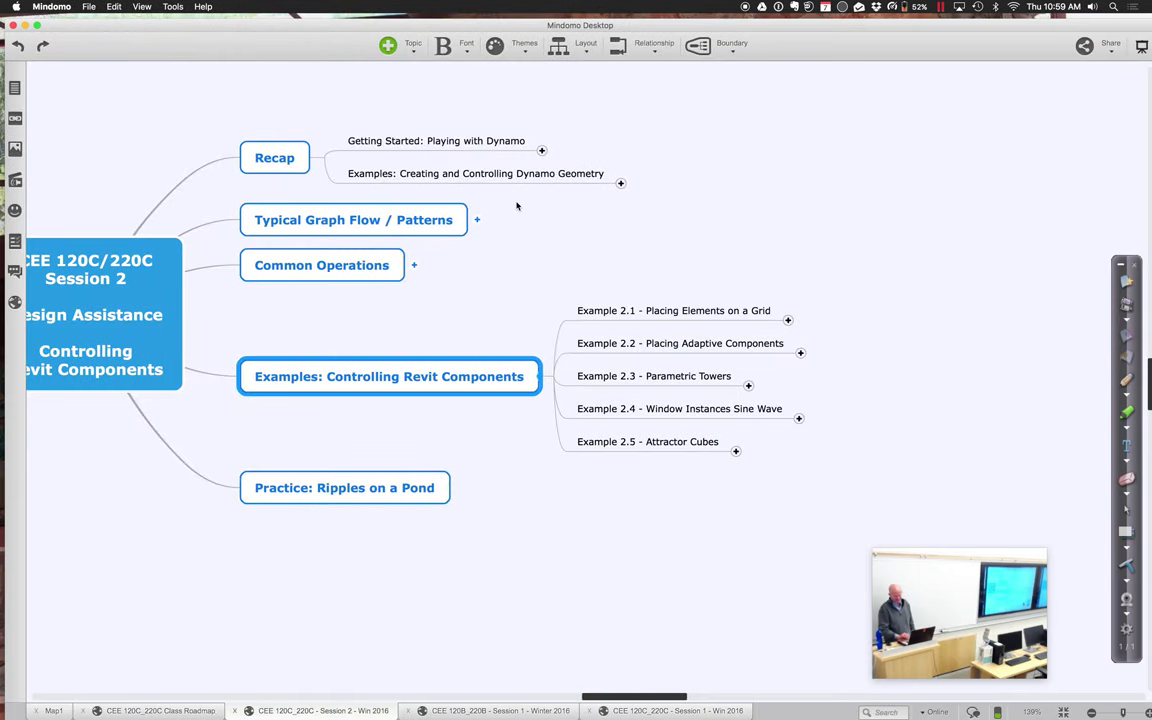